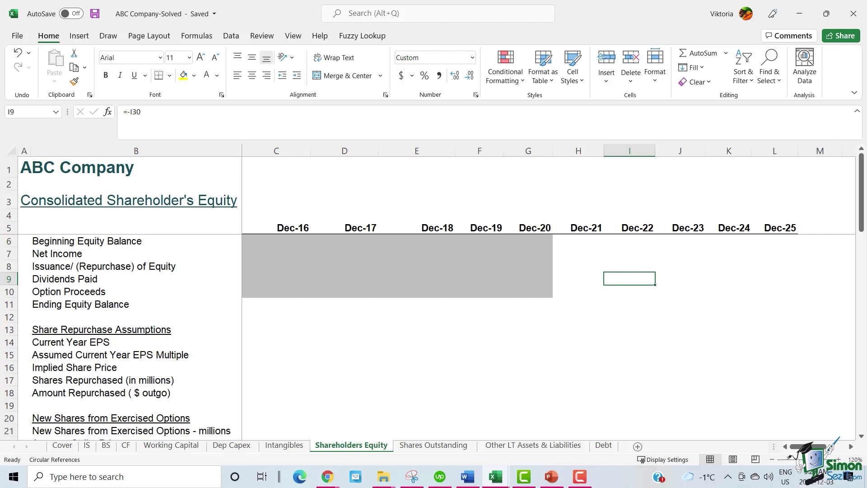
Step: Review the equity roll-forward, ending equity balance, repurchase and dividend assumption rows from Dec-16 to Dec-25
left_click_drag(136, 241, 775, 304)
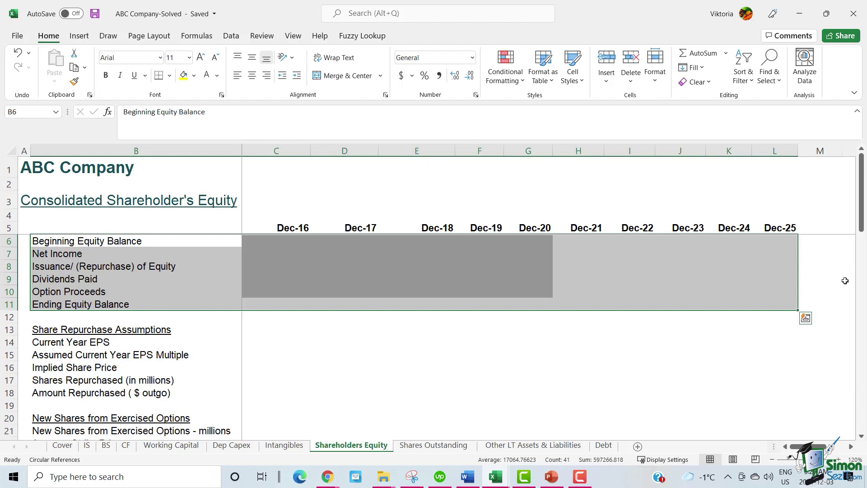
left_click_drag(98, 304, 780, 244)
left_click_drag(127, 330, 794, 385)
scroll(781, 392, "down", 2)
scroll(693, 369, "down", 3)
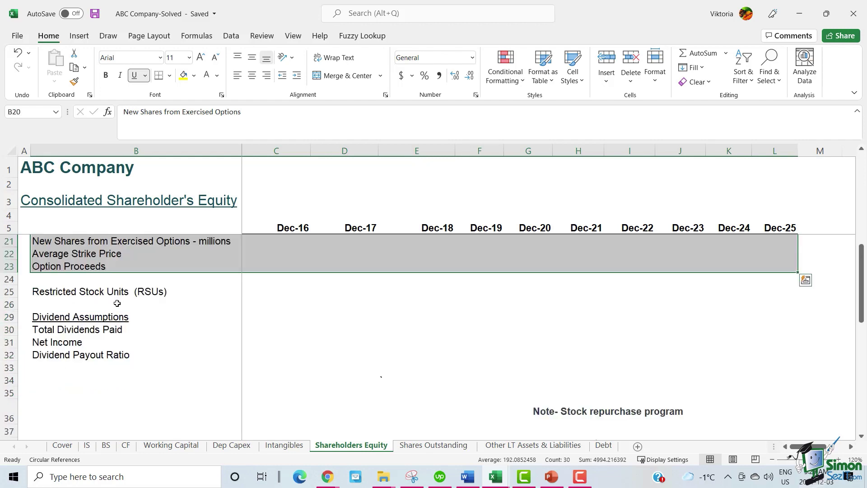
left_click_drag(126, 314, 801, 361)
scroll(801, 360, "up", 5)
left_click_drag(130, 342, 788, 342)
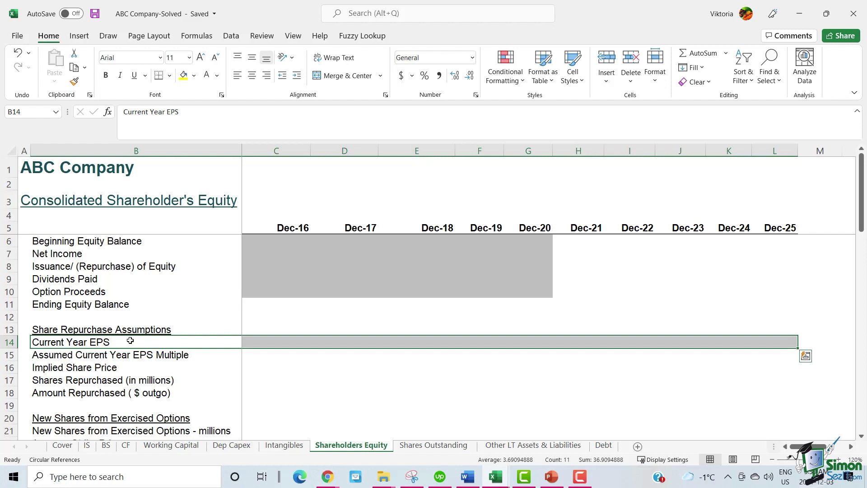
Step: Copy IS diluted EPS C22:L22 and paste-link it into Current Year EPS C14:L14 (4.51 to 4.28)
left_click(156, 341)
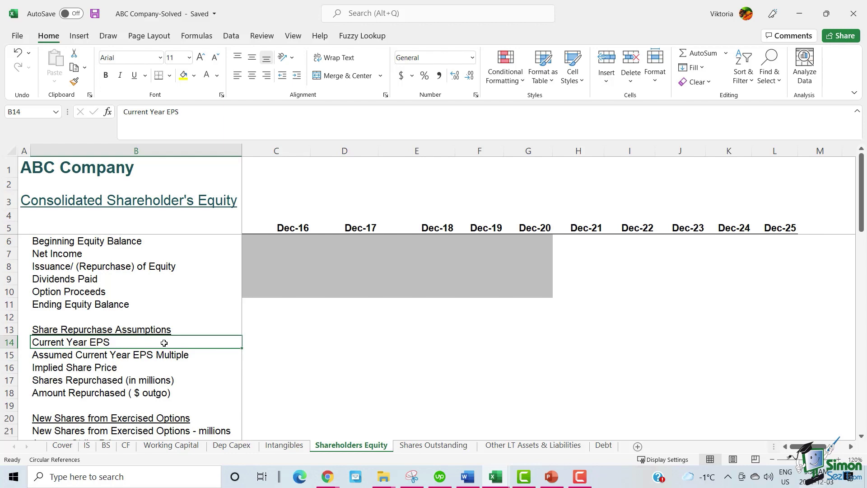
left_click(87, 445)
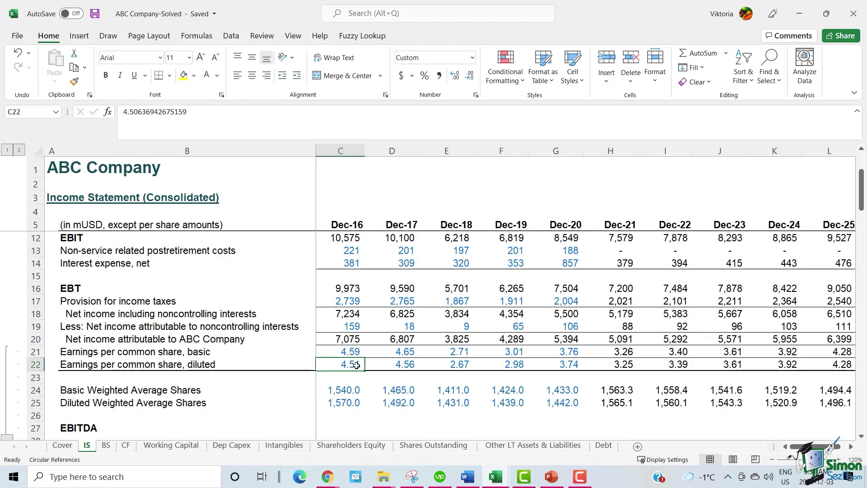
left_click_drag(357, 365, 831, 365)
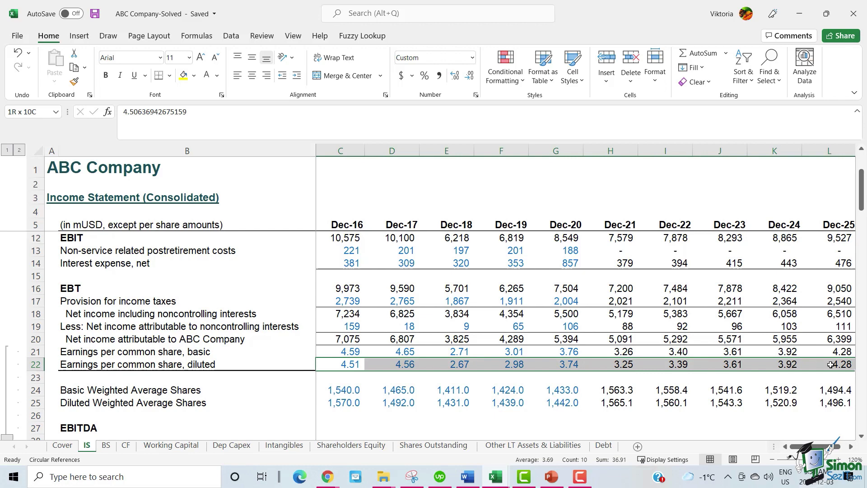
right_click(831, 364)
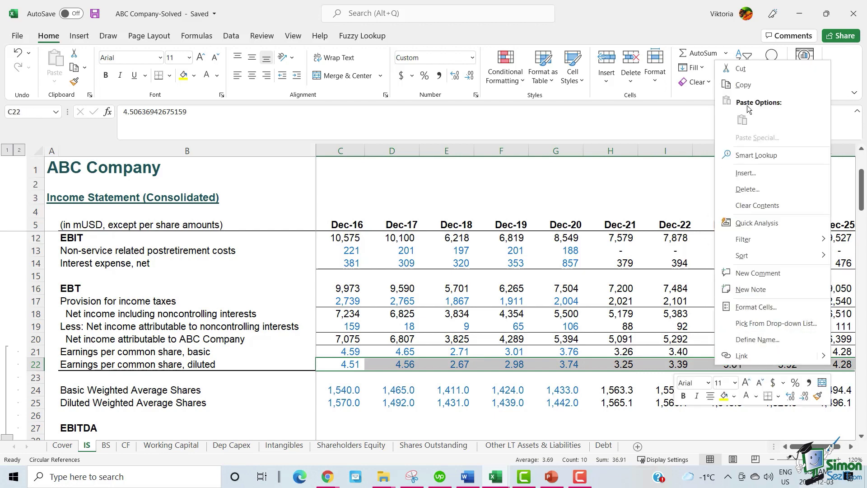
left_click(768, 81)
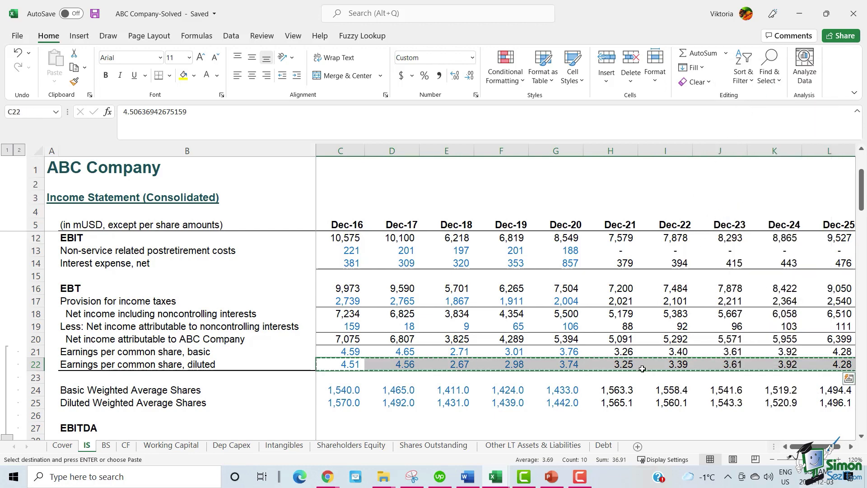
left_click(342, 447)
left_click_drag(257, 340, 787, 336)
key("ctrl+v")
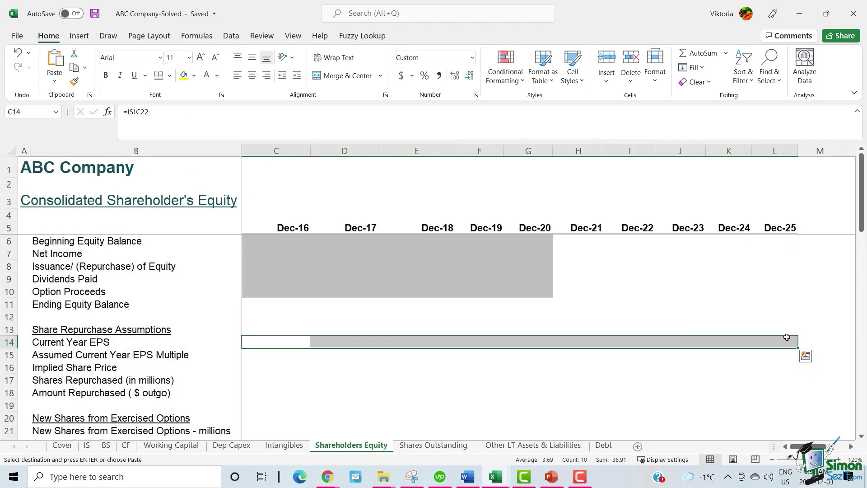
key("Return")
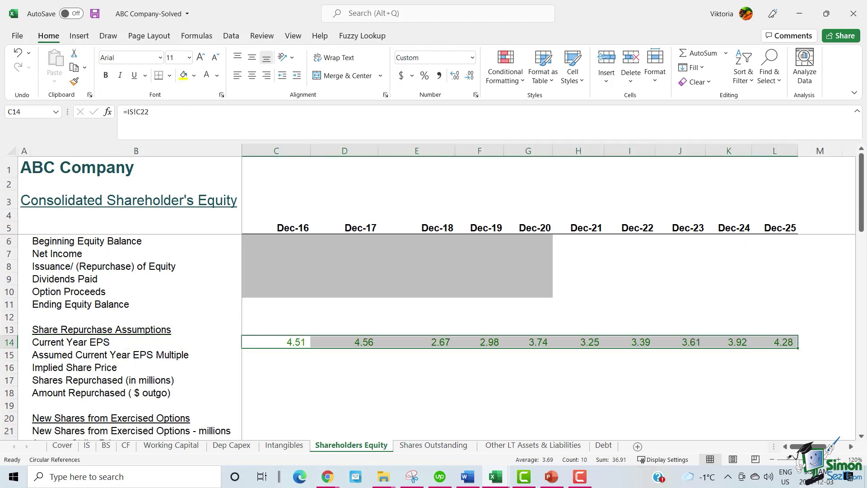
Step: Highlight the share repurchase assumption rows and select the stock repurchase note in C38
left_click_drag(262, 354, 478, 381)
left_click_drag(592, 385, 793, 392)
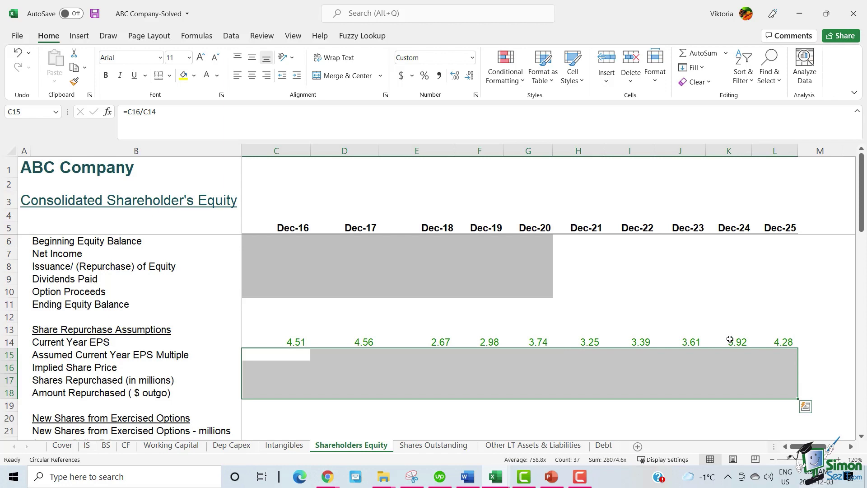
scroll(730, 339, "down", 8)
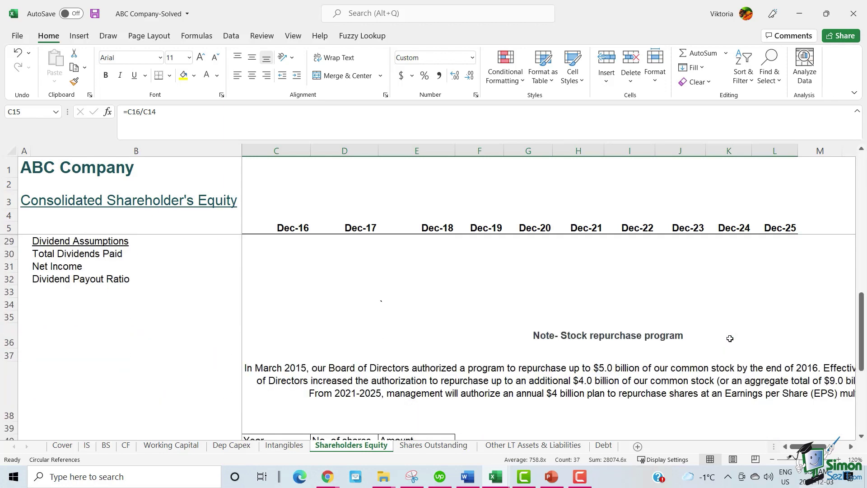
scroll(730, 338, "down", 1)
left_click(730, 338)
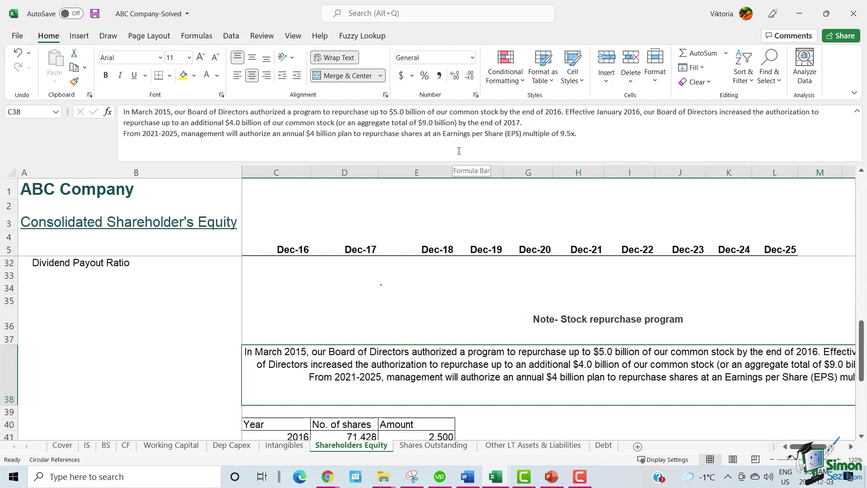
Step: Read the 2016–2020 repurchase history table and the note's 9.5x EPS multiple for 2021–2025
scroll(452, 316, "down", 2)
left_click_drag(253, 335, 441, 397)
left_click_drag(374, 356, 445, 399)
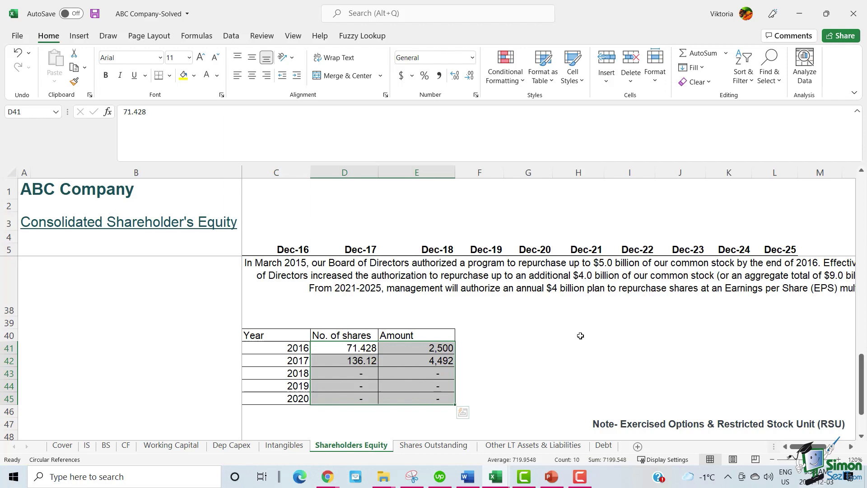
left_click(587, 307)
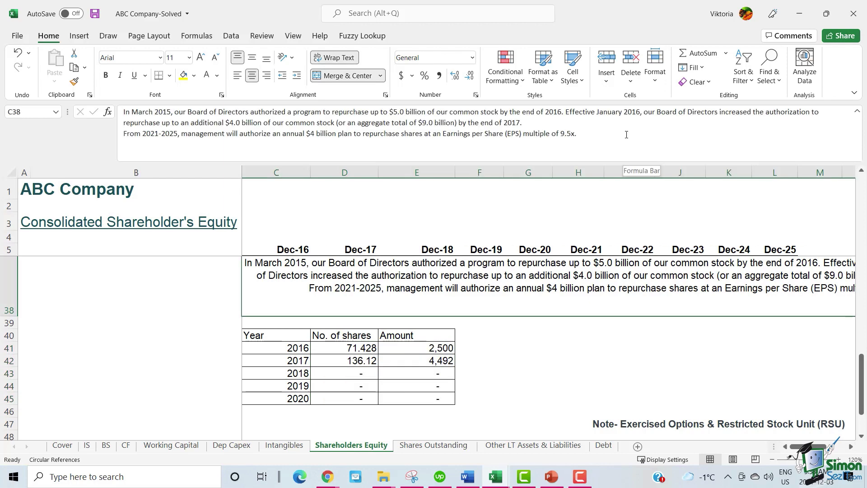
left_click_drag(596, 134, 522, 134)
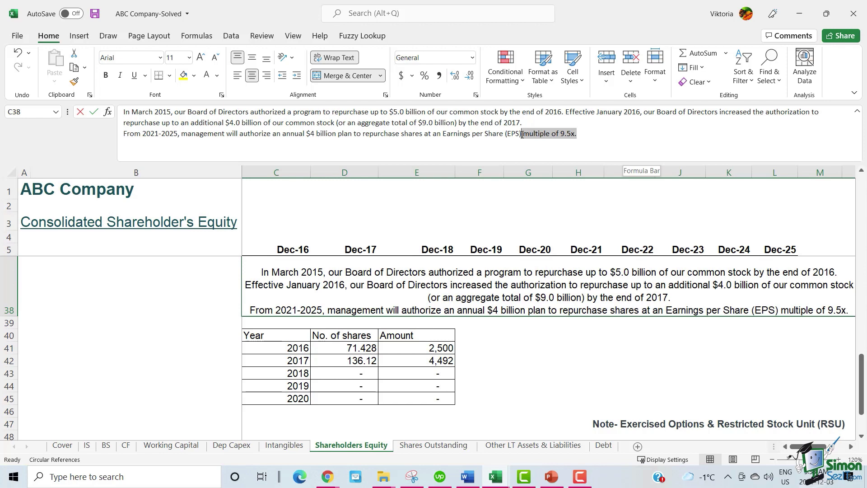
left_click(167, 134)
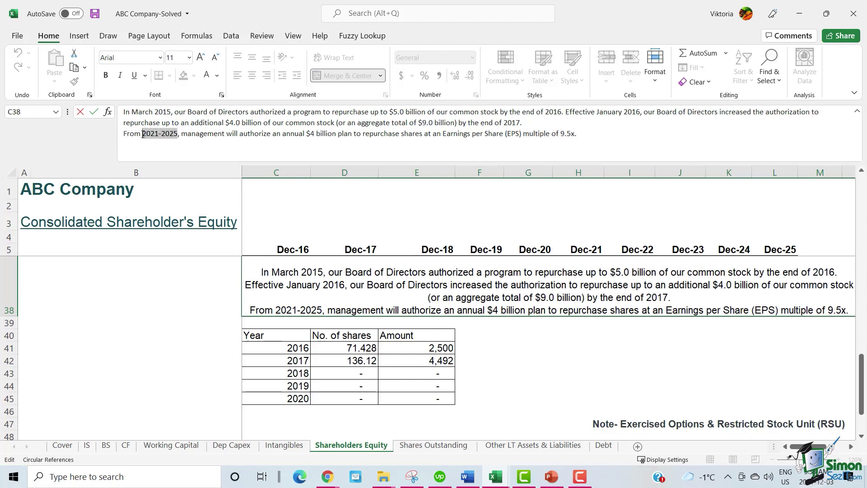
left_click(528, 206)
scroll(598, 248, "up", 5)
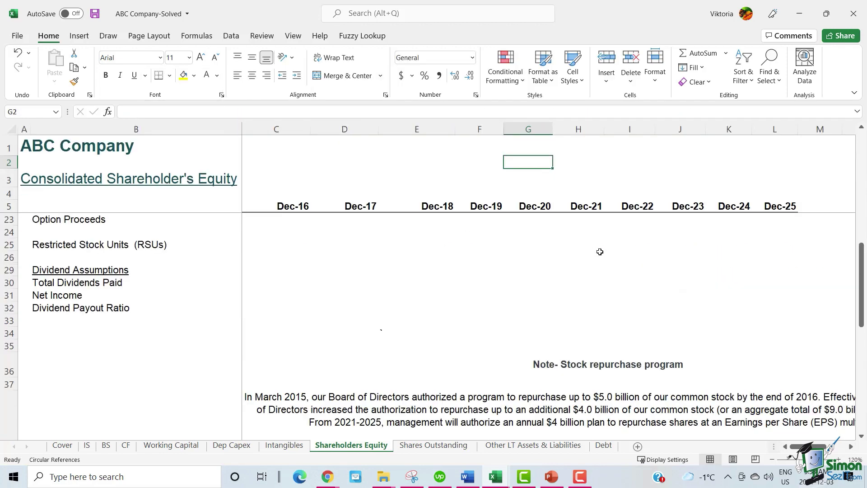
scroll(599, 252, "up", 2)
scroll(600, 253, "up", 2)
Step: Check the Dec-16 and Dec-17 repurchase amounts, share counts and existing price and multiple formulas
left_click(284, 295)
key("shift+Right")
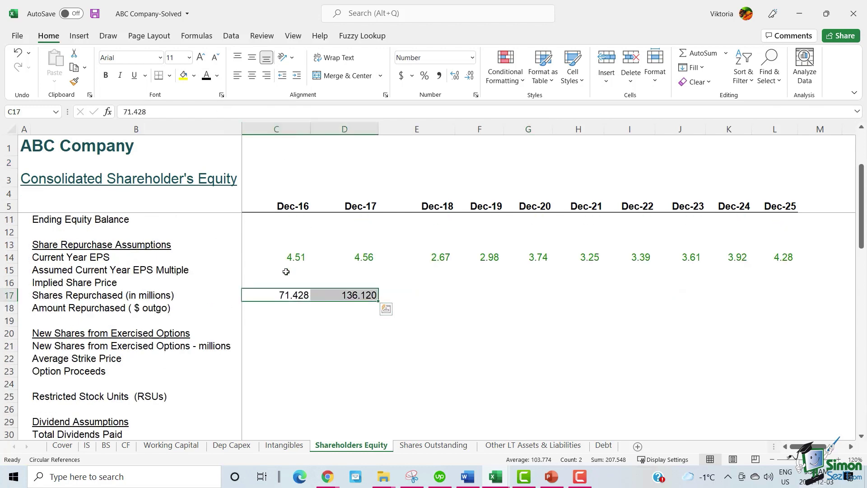
left_click(284, 309)
left_click(336, 316)
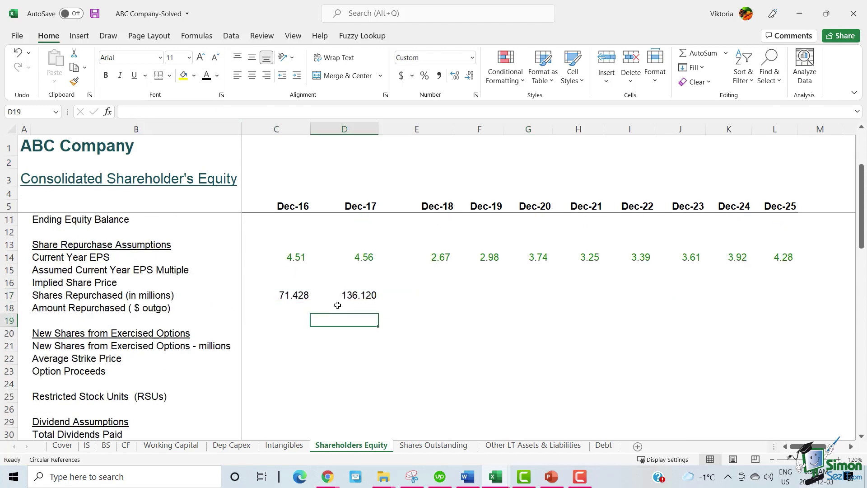
left_click(298, 271)
left_click(293, 282)
left_click(341, 281)
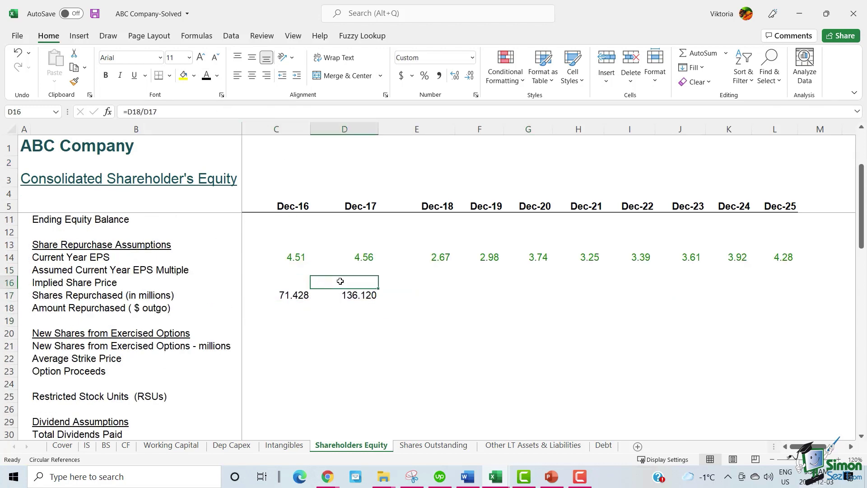
left_click(280, 308)
key("shift+Right")
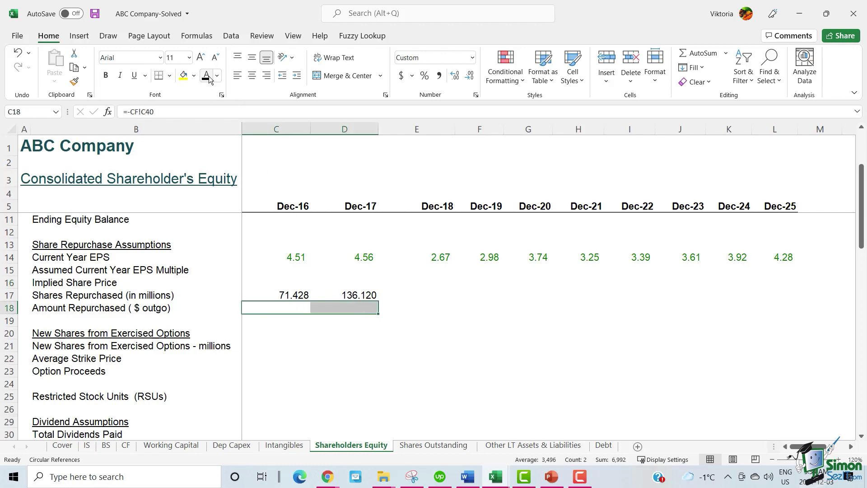
scroll(392, 216, "down", 6)
scroll(392, 216, "down", 1)
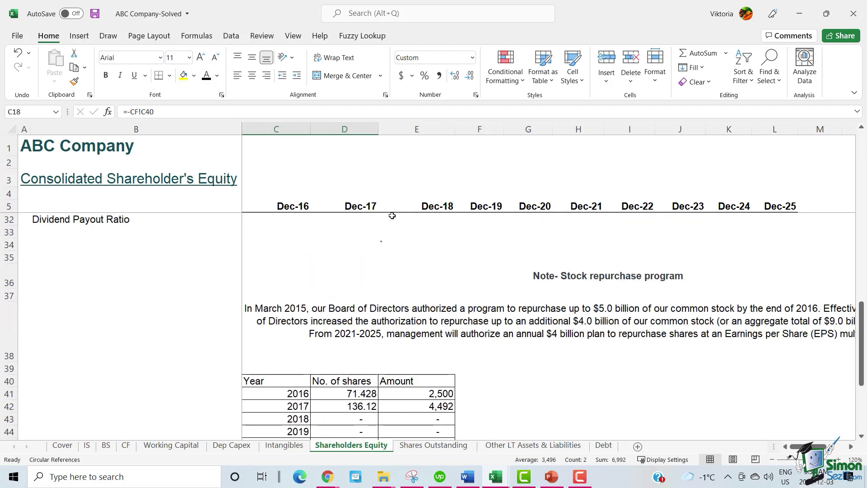
scroll(391, 213, "up", 8)
left_click(279, 318)
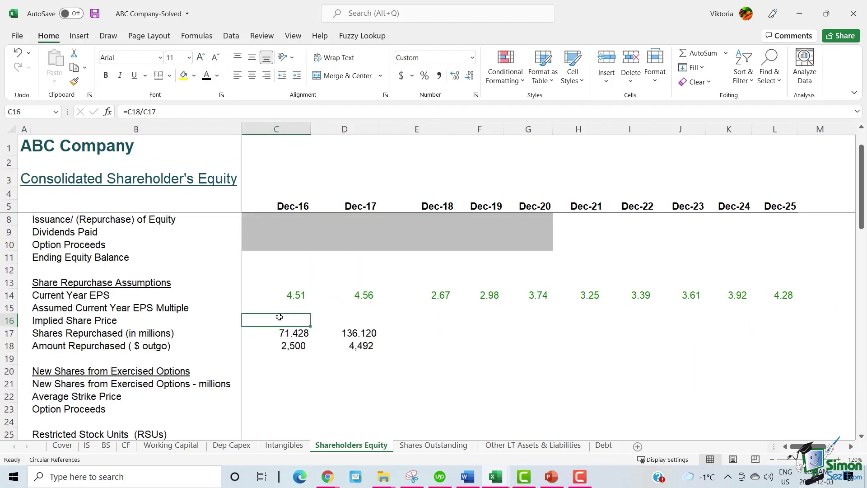
Step: Enter implied share price =C18/C17 in C16 and copy it to D16, giving 35 and 33
left_click(244, 112)
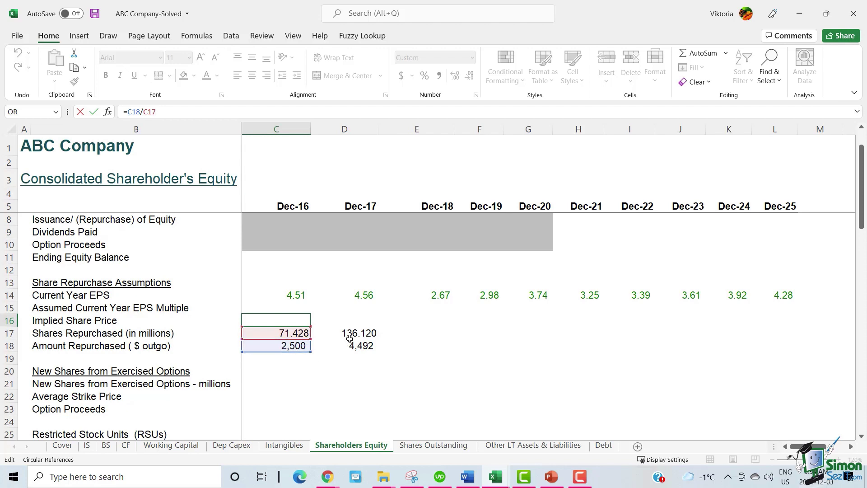
key("ctrl+Return")
left_click(343, 325, "shift")
key("ctrl+r")
Step: Compute EPS multiples =C16/C14 for Dec-16 and Dec-17, giving 7.8x and 7.2x
left_click(297, 304)
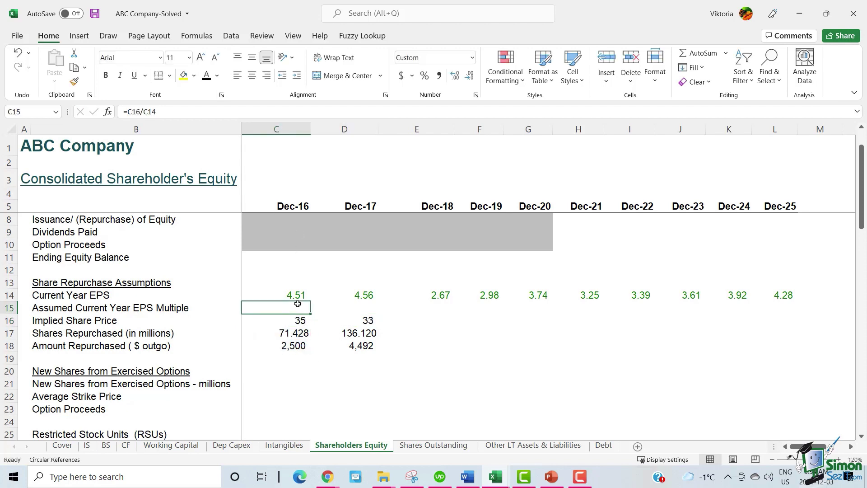
left_click(225, 113)
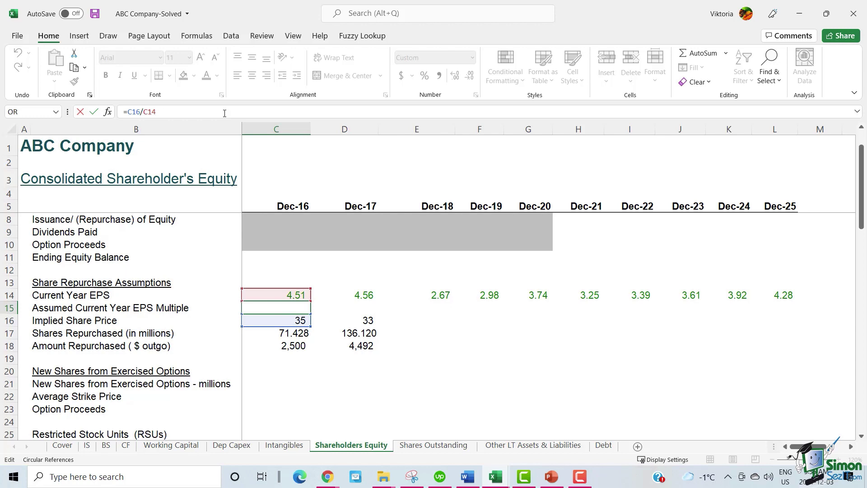
key("ctrl+Return")
left_click_drag(311, 315, 403, 316)
left_click(470, 320)
scroll(338, 384, "down", 9)
left_click_drag(338, 384, 429, 402)
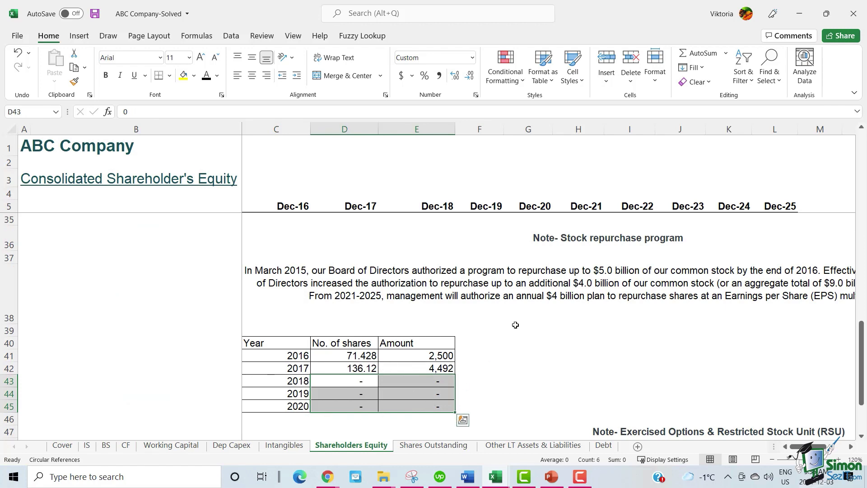
scroll(514, 319, "up", 8)
left_click_drag(414, 309, 533, 309)
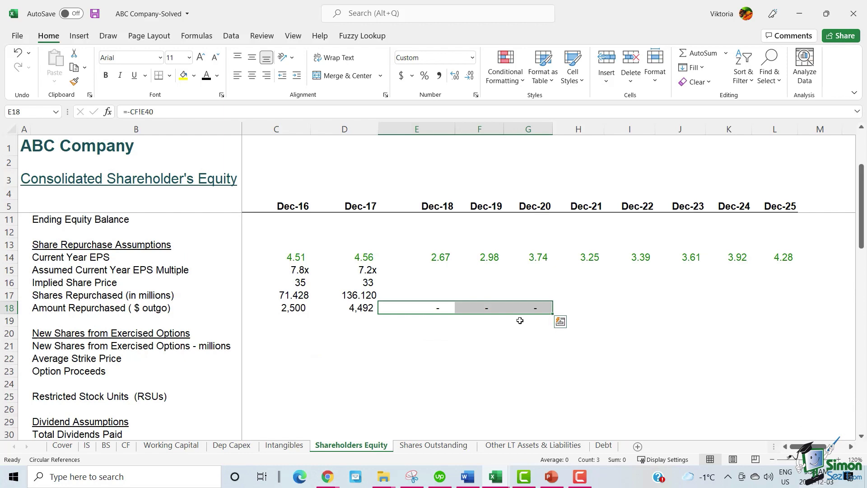
Step: Fill the Dec-21 to Dec-25 repurchase amounts with 4,000
left_click(573, 296)
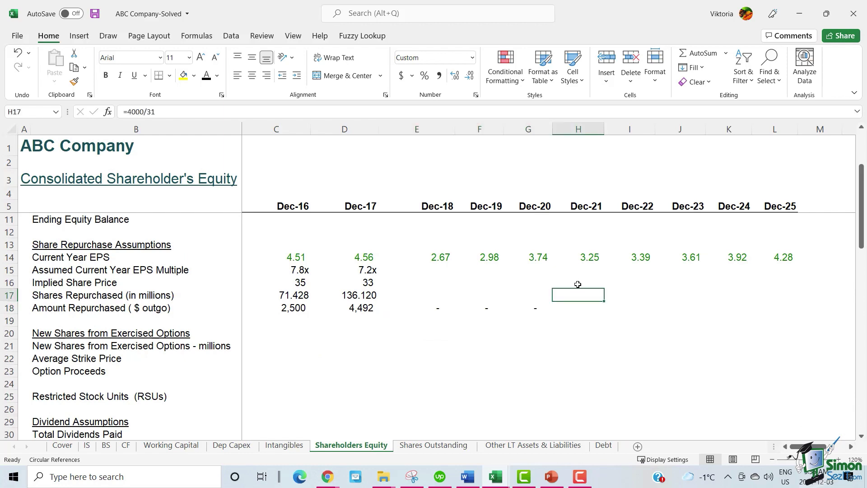
left_click(570, 288)
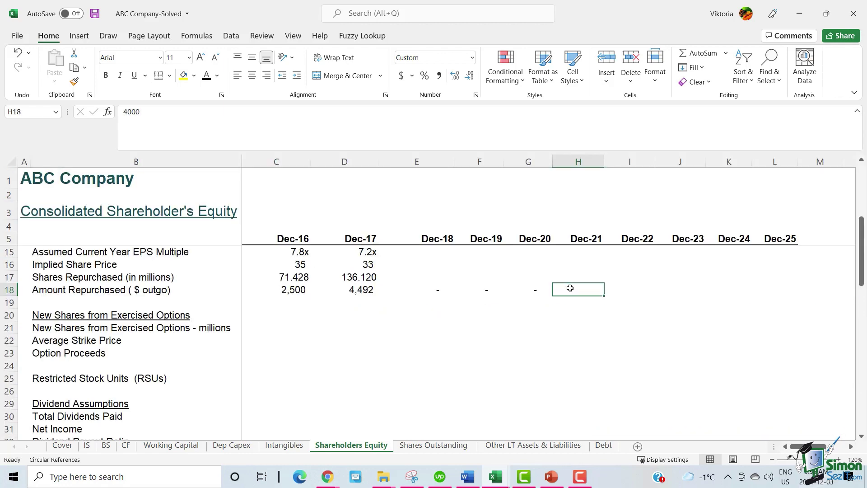
left_click_drag(570, 287, 773, 287)
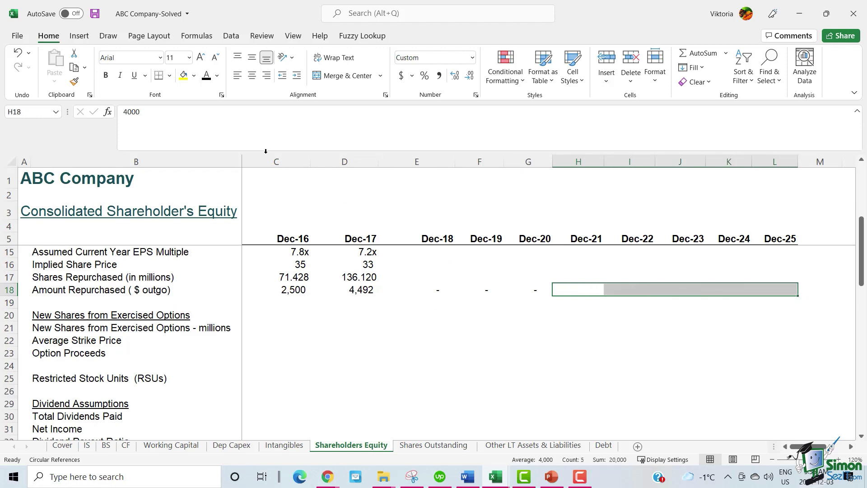
scroll(542, 280, "right", 3)
Step: Set a 9.5x EPS multiple for Dec-21 to Dec-25 and enter implied share price =H15*H14
left_click(387, 275)
scroll(444, 278, "up", 1)
left_click(367, 289)
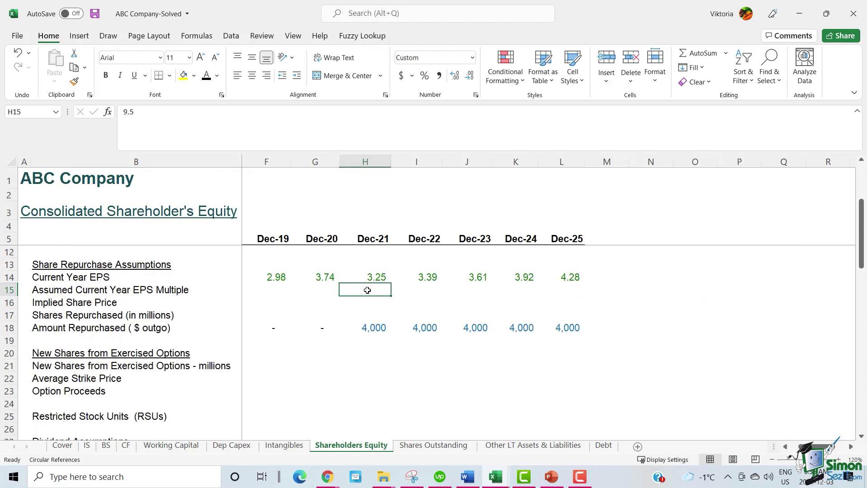
left_click_drag(354, 291, 555, 289)
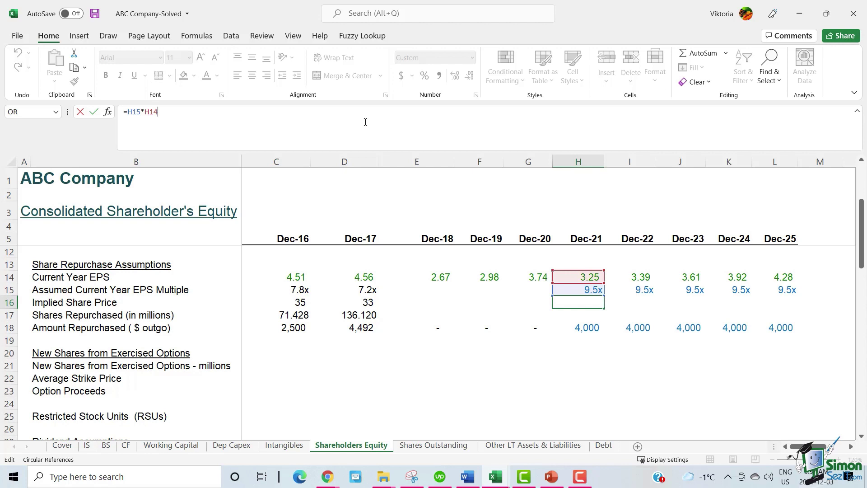
key("ctrl+Return")
key("Down")
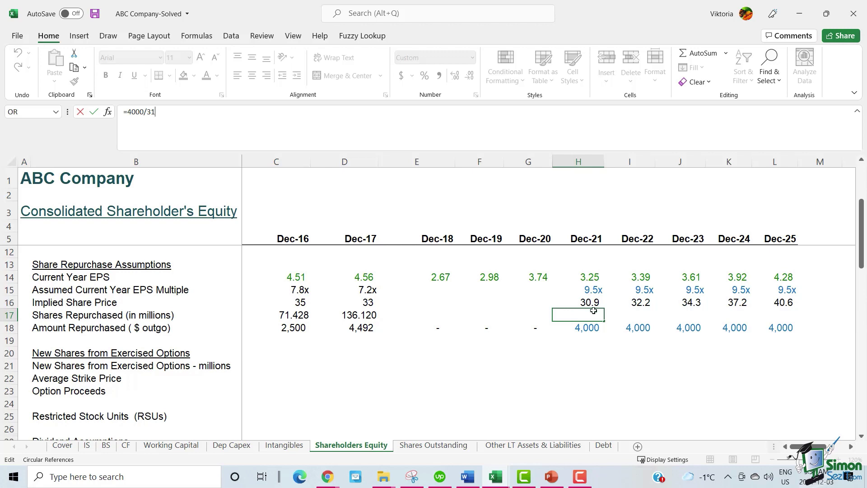
Step: Calculate Dec-21 to Dec-25 shares repurchased with a formula, giving 129.4 to 98.3 million
key("Escape")
key("Down")
left_click_drag(604, 321, 797, 321)
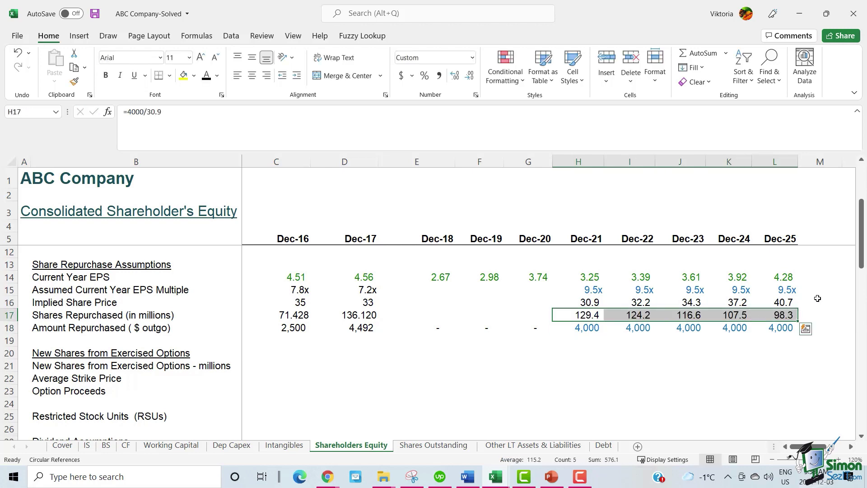
scroll(261, 325, "down", 1)
Step: Copy CF stock-option proceeds C41:G41 and link them into Option Proceeds C23:G23 (329, 498, 874)
left_click_drag(121, 316, 786, 380)
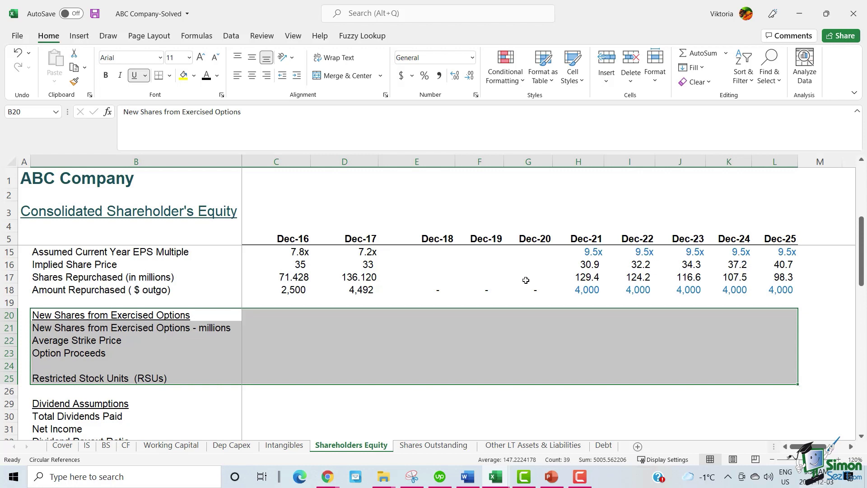
left_click(264, 349)
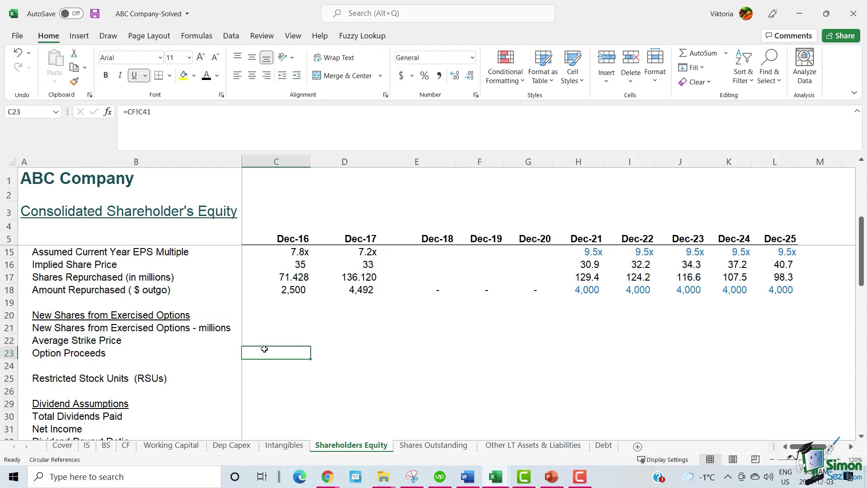
key("ctrl+Tab")
scroll(402, 364, "down", 8)
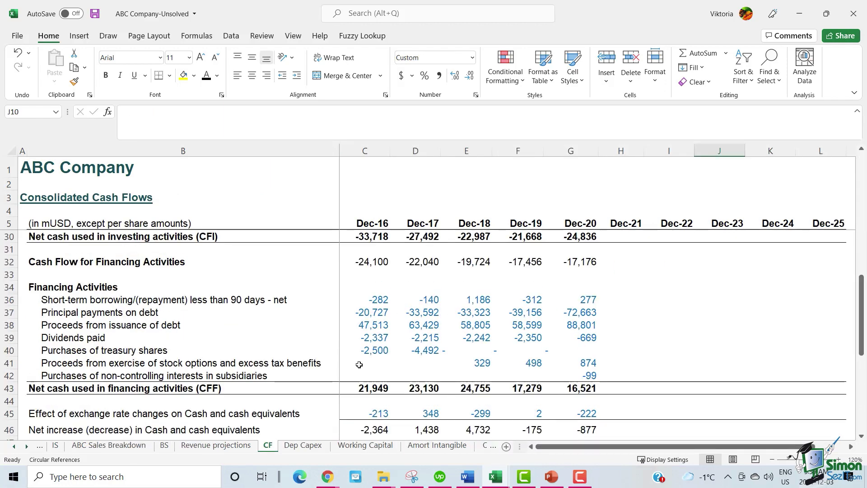
left_click_drag(359, 364, 573, 363)
right_click(573, 364)
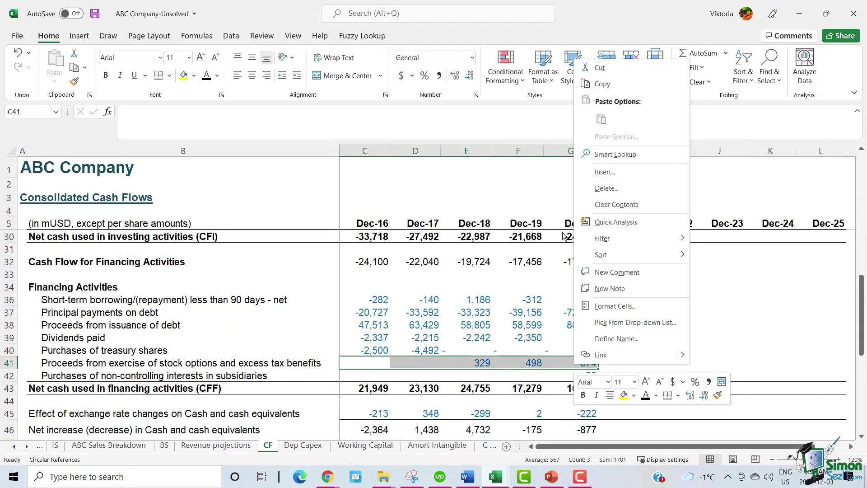
left_click(636, 86)
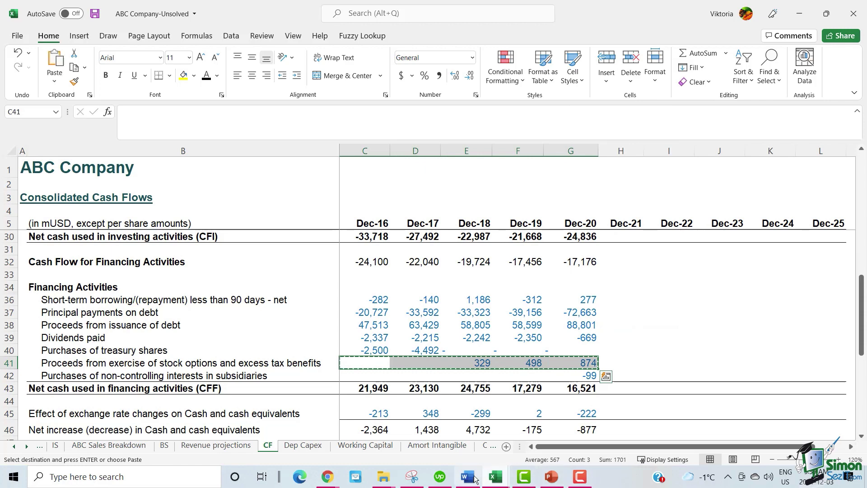
left_click(494, 476)
scroll(632, 393, "up", 2)
left_click(528, 391)
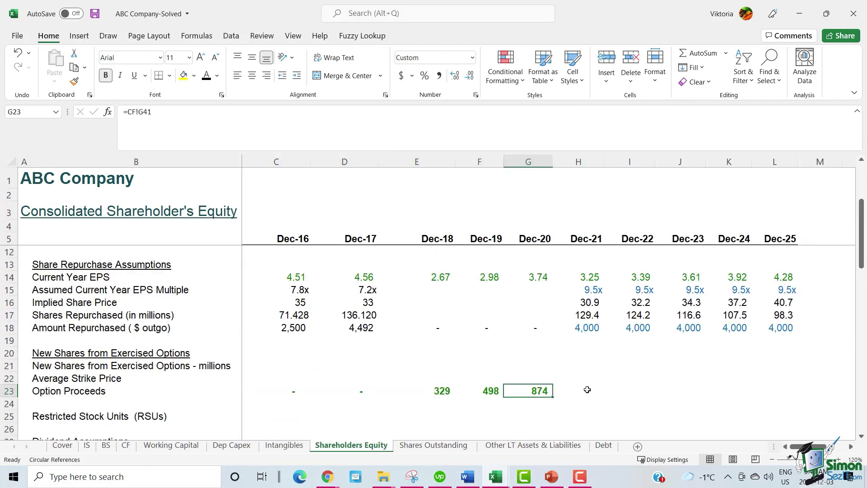
key("Up")
key("Up")
key("Left")
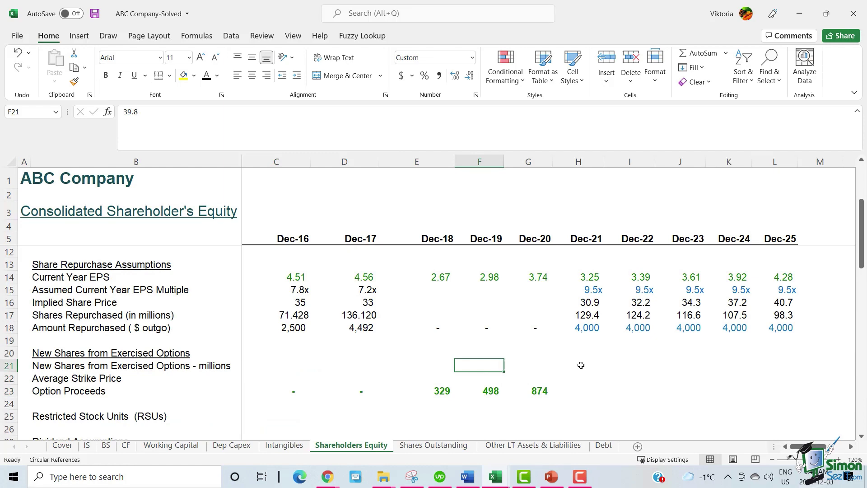
scroll(453, 372, "down", 7)
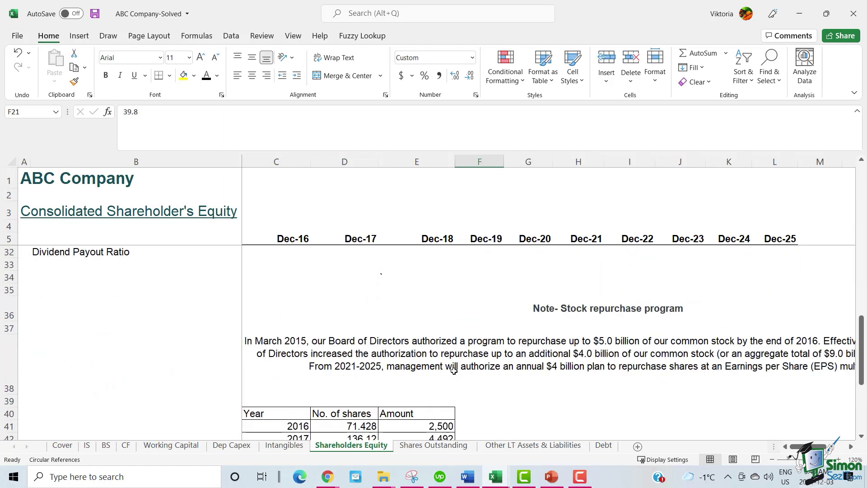
scroll(452, 370, "down", 4)
left_click(597, 293)
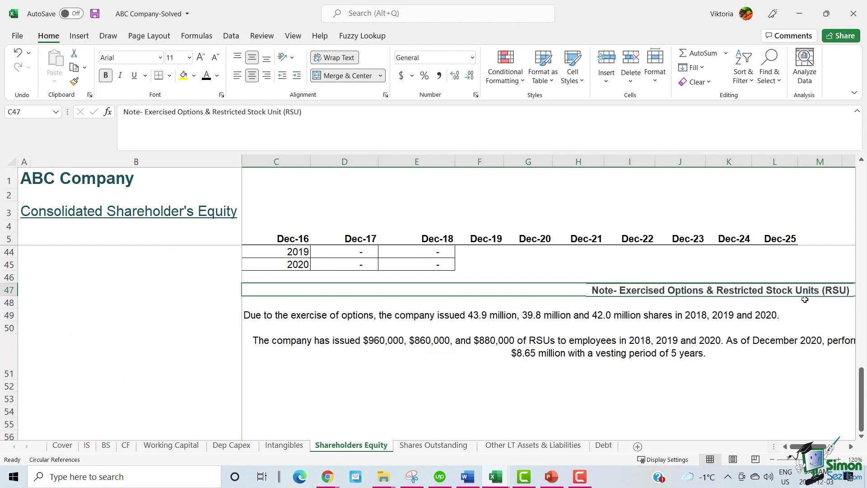
key("Down")
key("Down")
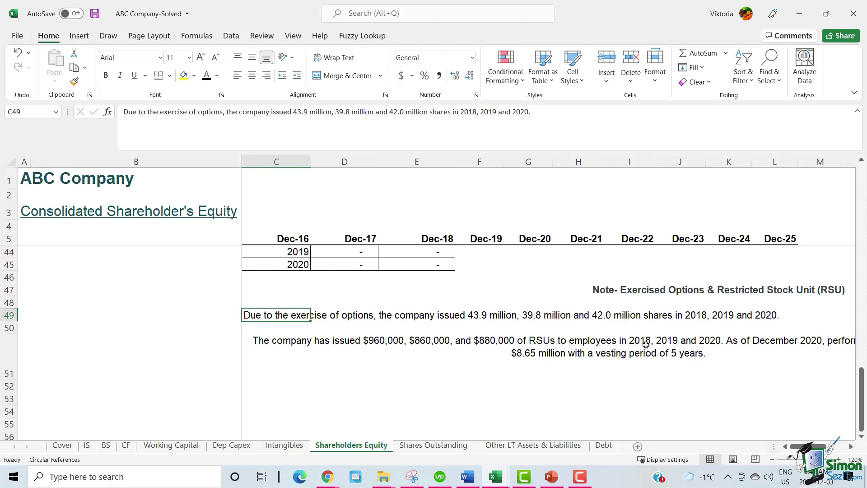
left_click(722, 346)
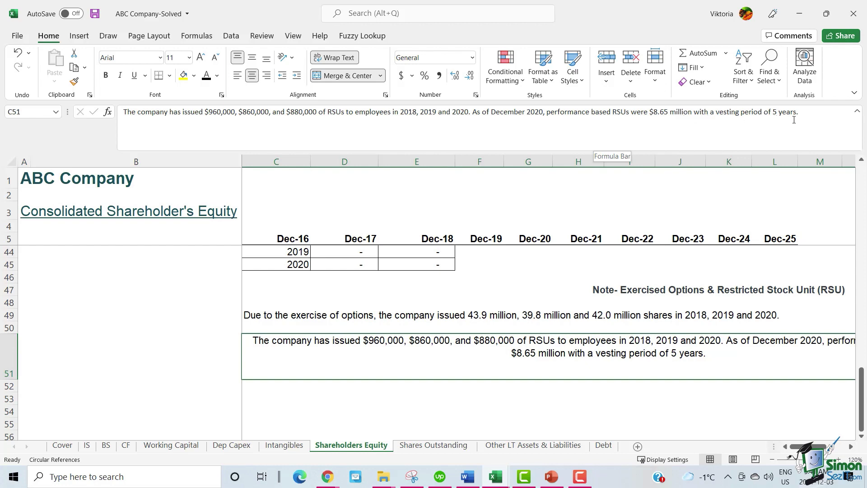
Step: Enter new option shares 43.9, 39.8 and 42.0 in E21:G21 for Dec-18 to Dec-20
scroll(445, 300, "up", 9)
left_click(446, 300)
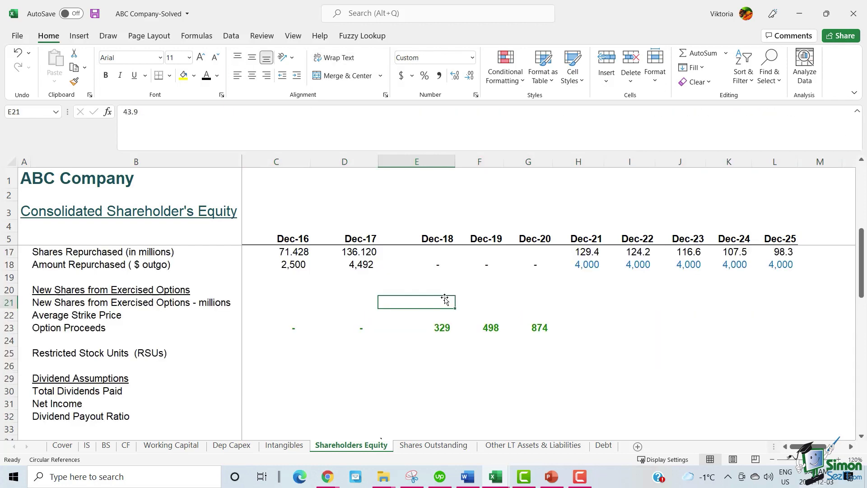
left_click_drag(434, 300, 402, 307)
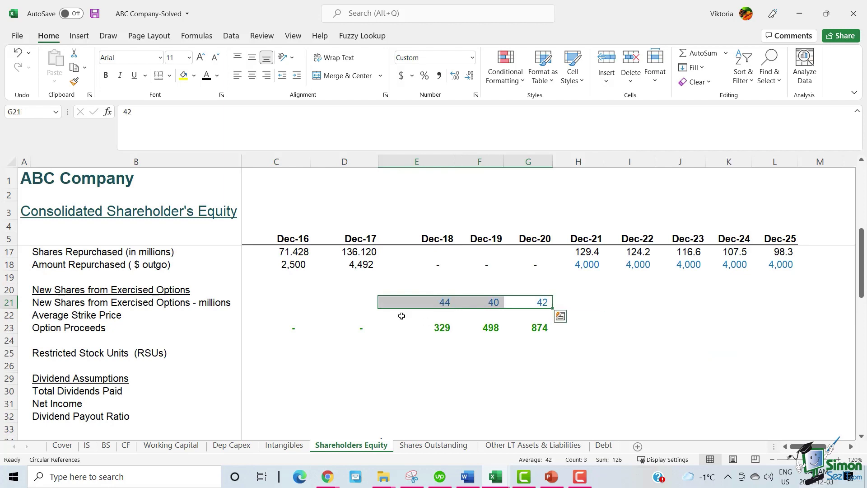
scroll(521, 311, "down", 3)
scroll(521, 311, "down", 6)
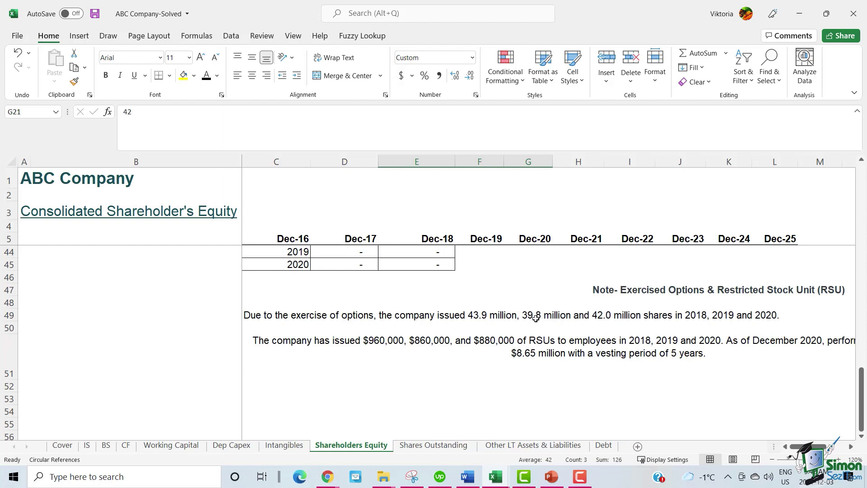
scroll(528, 314, "up", 9)
key("ctrl+v")
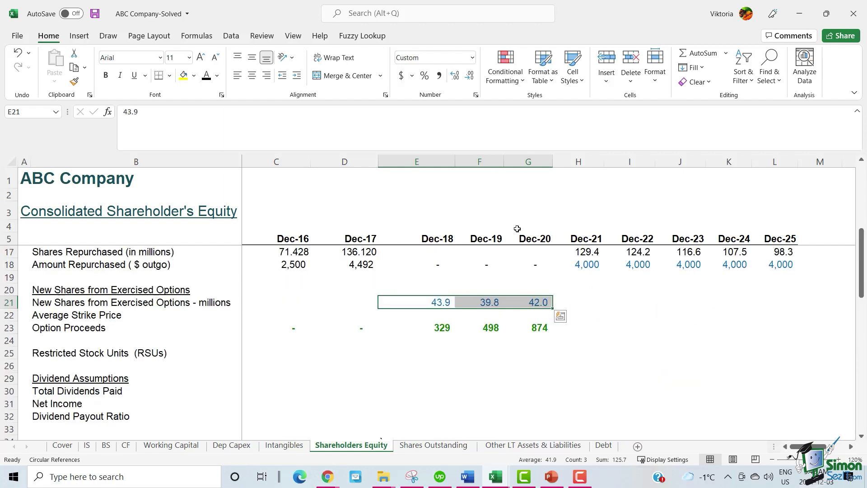
Step: Enter average strike price =E23/E21 in E22 and fill to G22, giving 7.5, 12.5, 20.8
left_click(454, 318)
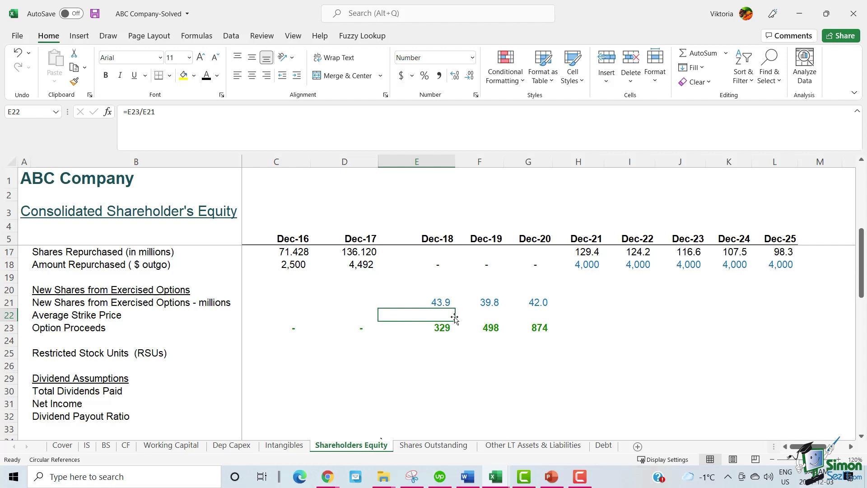
left_click(279, 129)
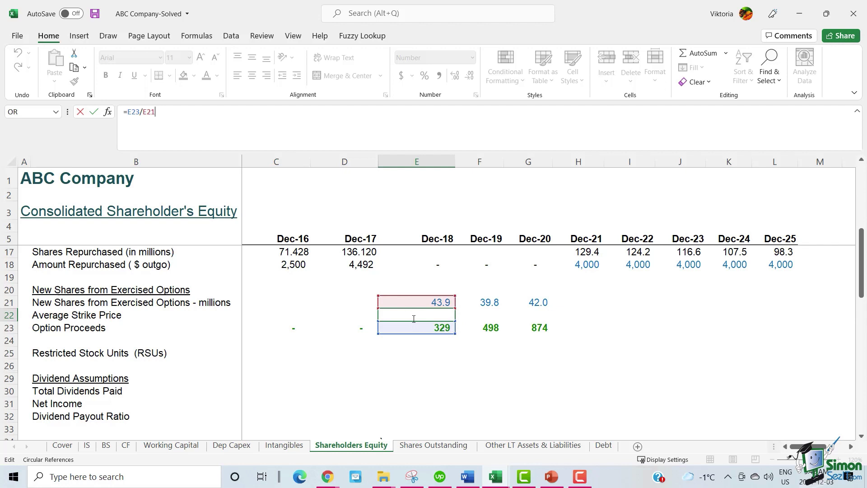
key("ctrl+Return")
left_click_drag(455, 321, 549, 319)
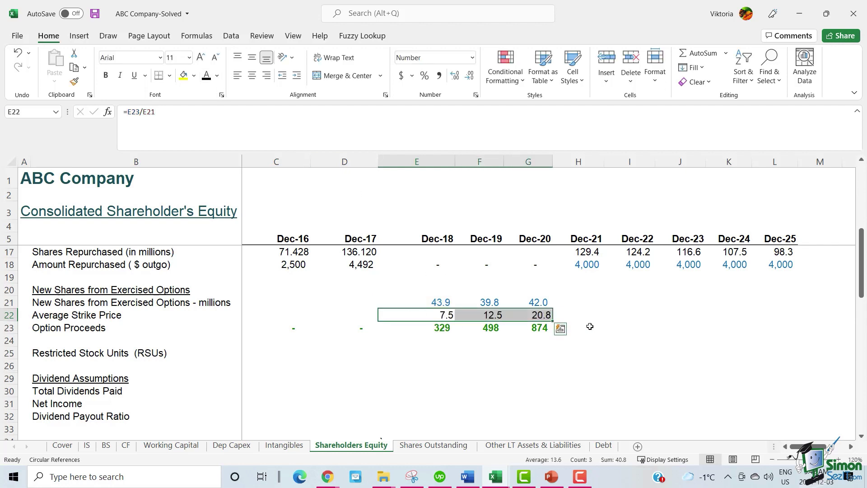
Step: Compare historical option shares and strike prices with the Dec-21–Dec-25 forecasts of 41.9 and 13.6
key("Escape")
scroll(497, 316, "up", 1)
left_click(579, 340)
left_click_drag(528, 340, 458, 334)
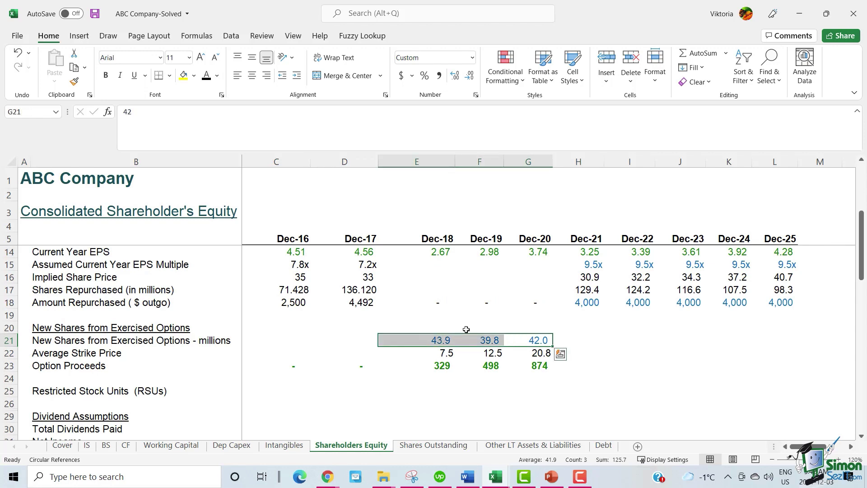
left_click_drag(568, 344, 797, 340)
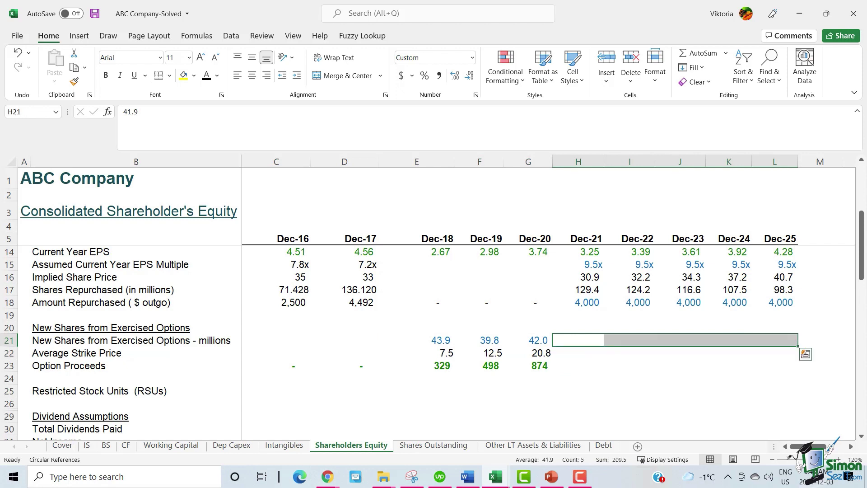
left_click_drag(443, 352, 540, 354)
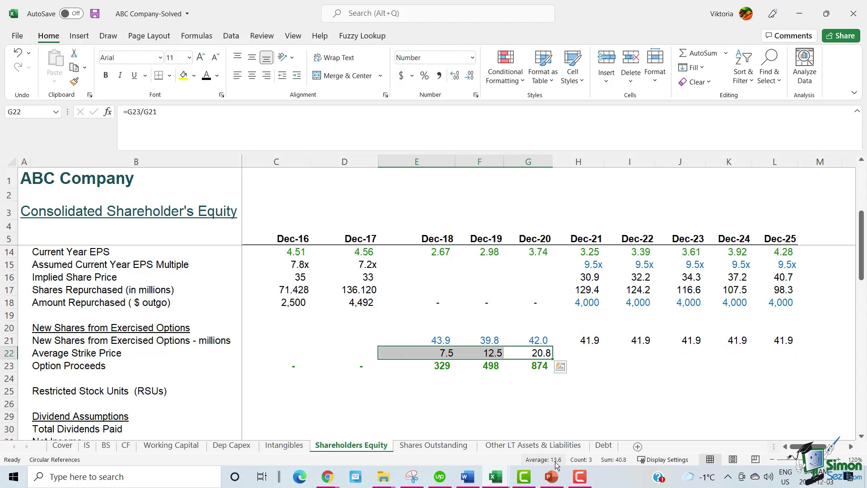
left_click_drag(575, 353, 779, 359)
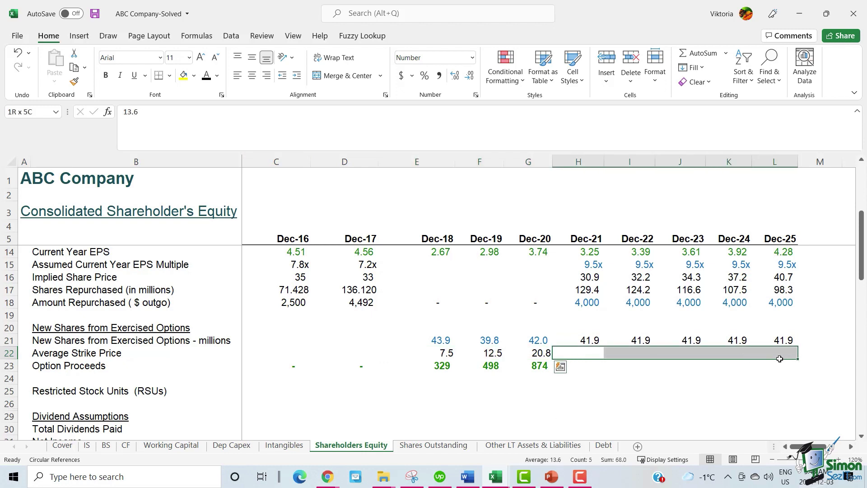
Step: Enter option proceeds =H22*H21 in H23 and fill to L23, giving 569.8 each year
left_click(577, 364)
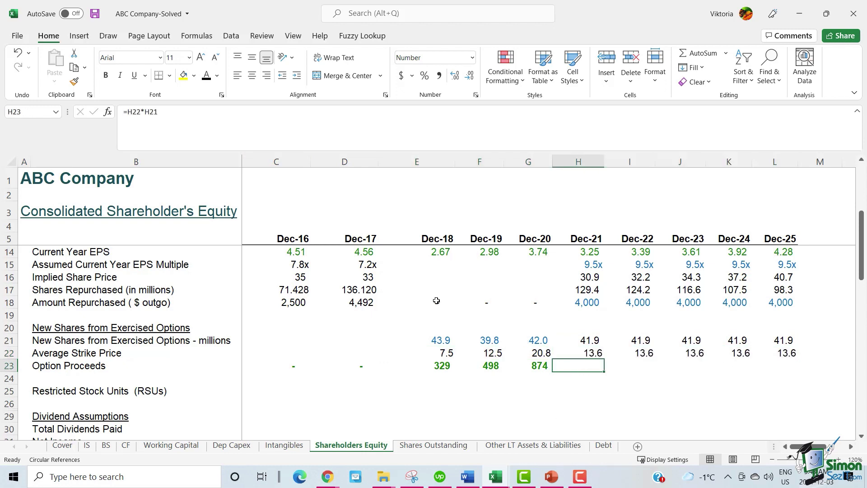
key("F2")
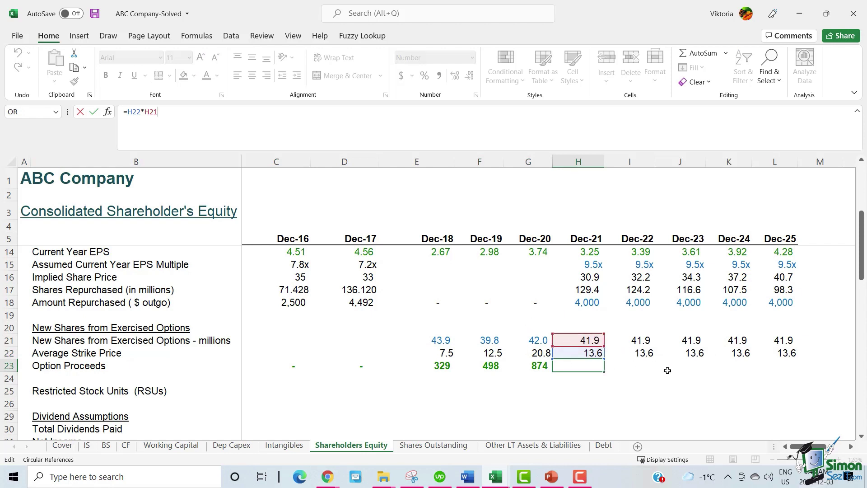
left_click_drag(604, 372, 798, 373)
left_click_drag(271, 391, 782, 388)
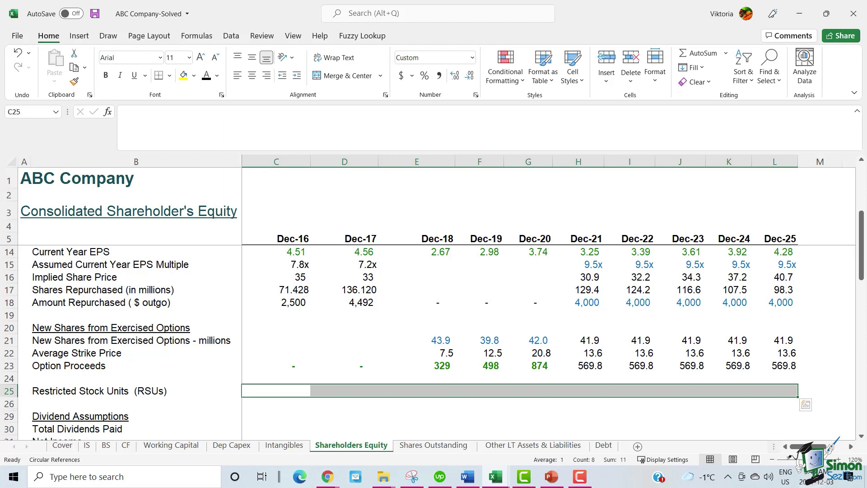
Step: Enter RSU values 0.96, 0.86 and 0.88 for Dec-18 to Dec-20, shown with two decimals
scroll(772, 387, "down", 9)
scroll(596, 352, "down", 1)
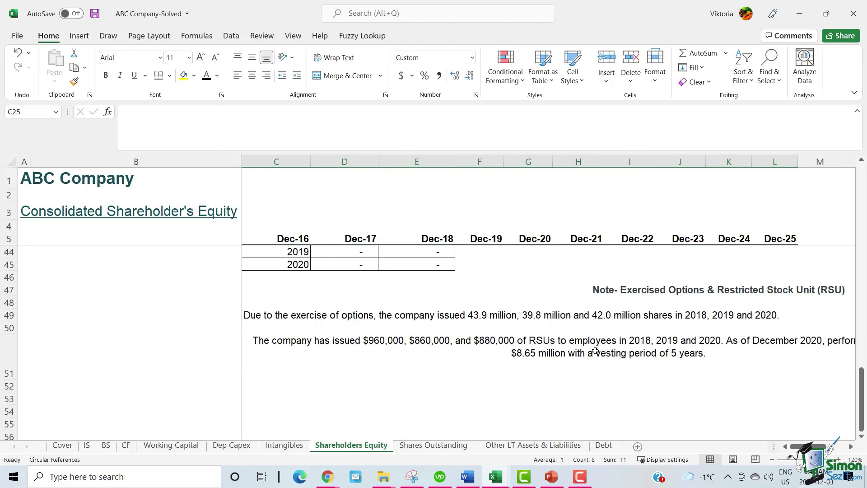
left_click(537, 364)
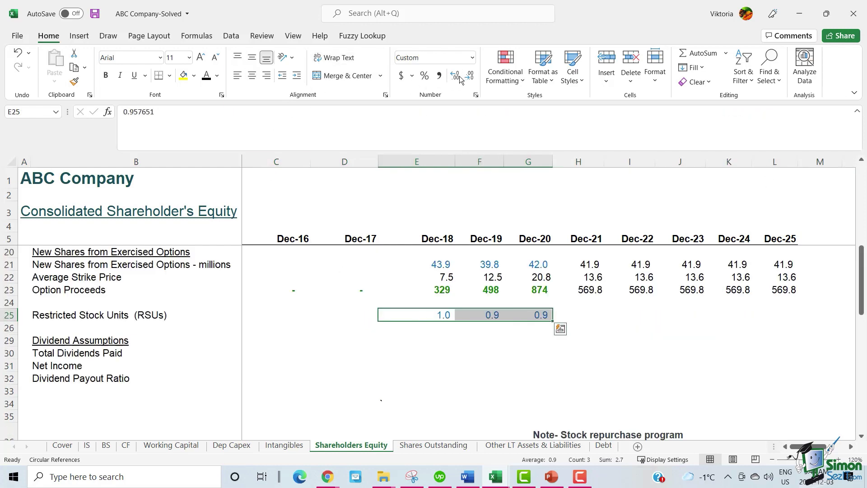
left_click(454, 75)
Step: Fill Dec-21 to Dec-25 RSUs with =8.65/5, giving 1.73 each year
left_click_drag(577, 315, 782, 316)
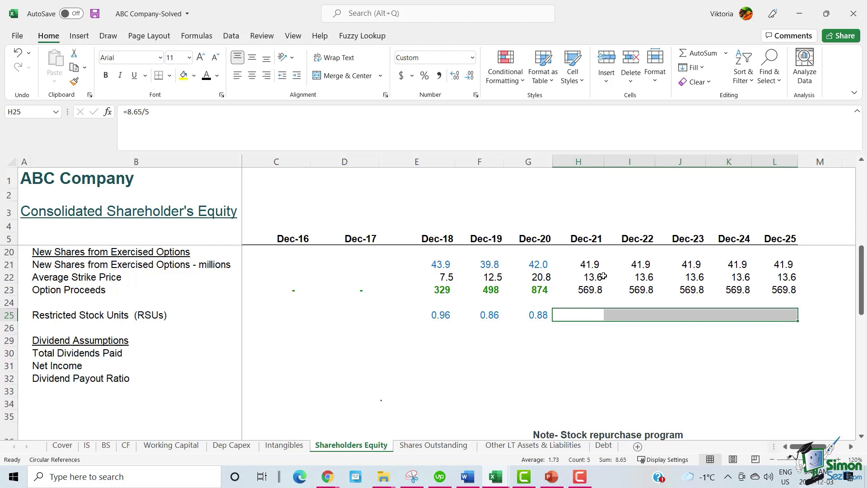
key("ctrl+Return")
left_click_drag(577, 315, 785, 316)
left_click_drag(81, 340, 729, 367)
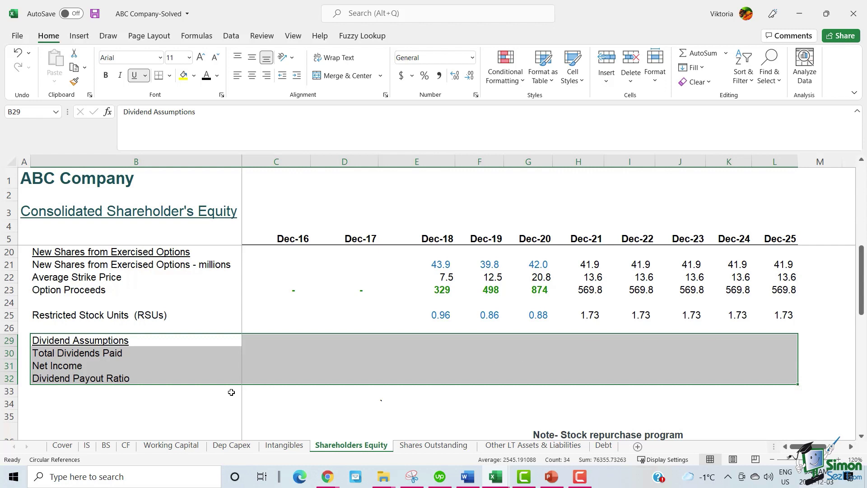
Step: Copy CF row 39 dividends into Total Dividends Paid for Dec-16 to Dec-20 (2,337 to 669)
left_click_drag(246, 356, 528, 351)
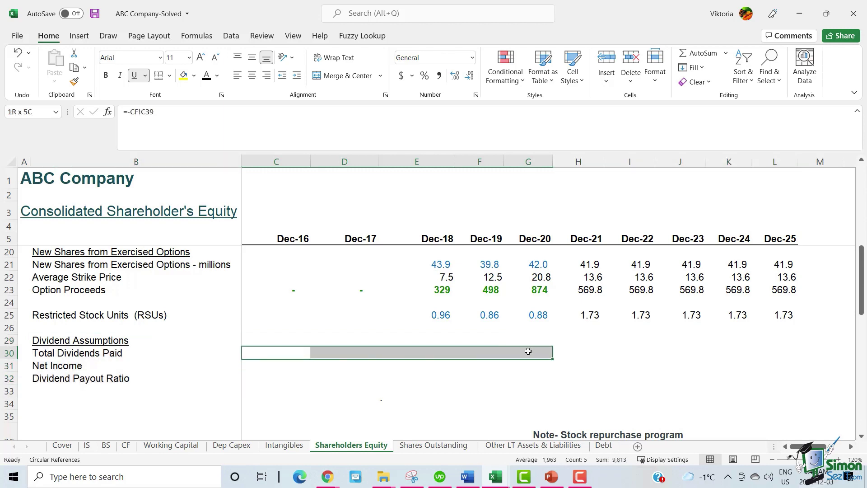
key("alt+Tab")
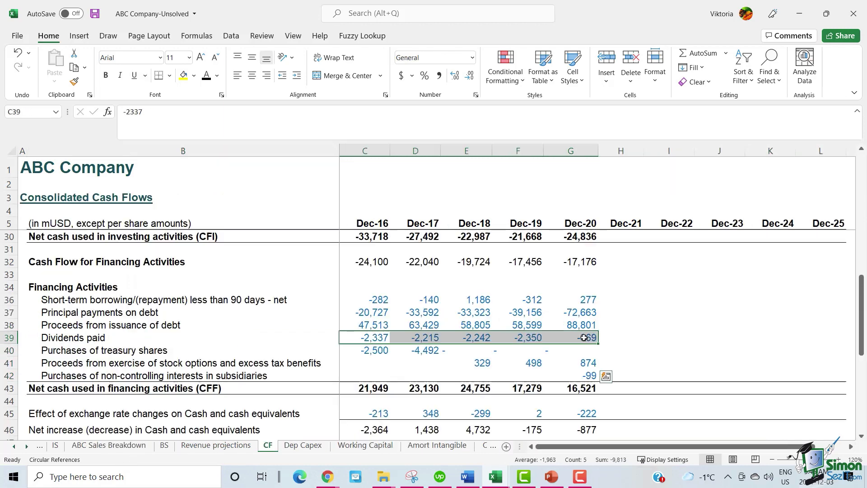
right_click(584, 335)
left_click(551, 57)
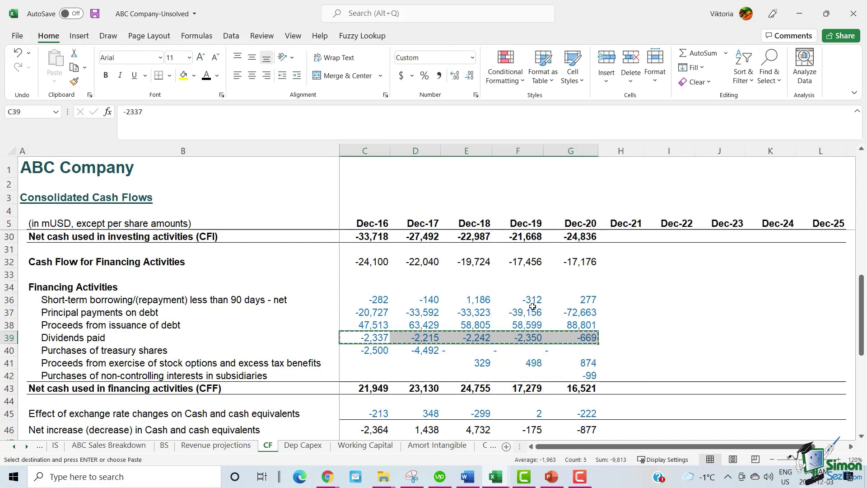
key("alt+Tab")
left_click(259, 352)
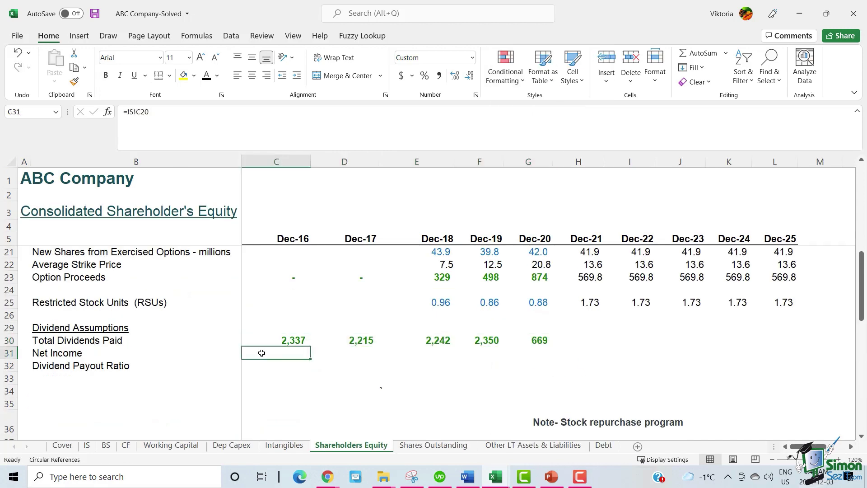
Step: Link Net Income row 31 to IS row 20 net income, showing 7,075 through 6,399
left_click_drag(272, 353, 555, 358)
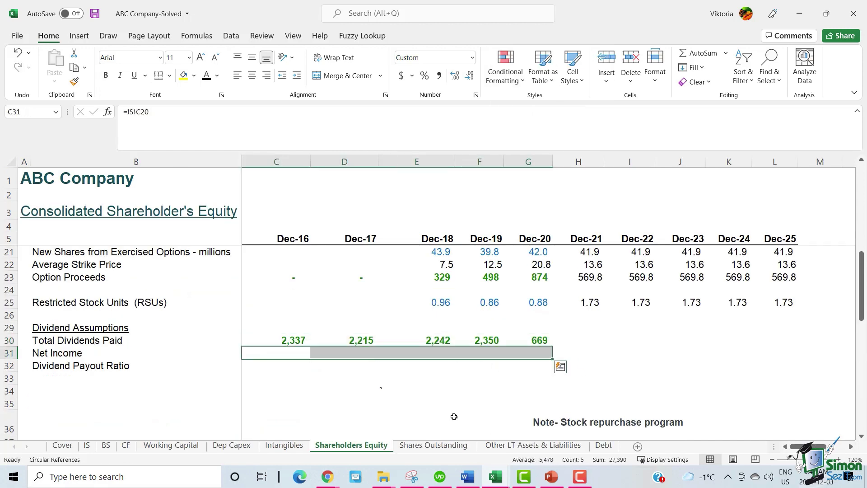
left_click(87, 445)
left_click_drag(342, 350, 833, 350)
right_click(833, 350)
left_click(748, 69)
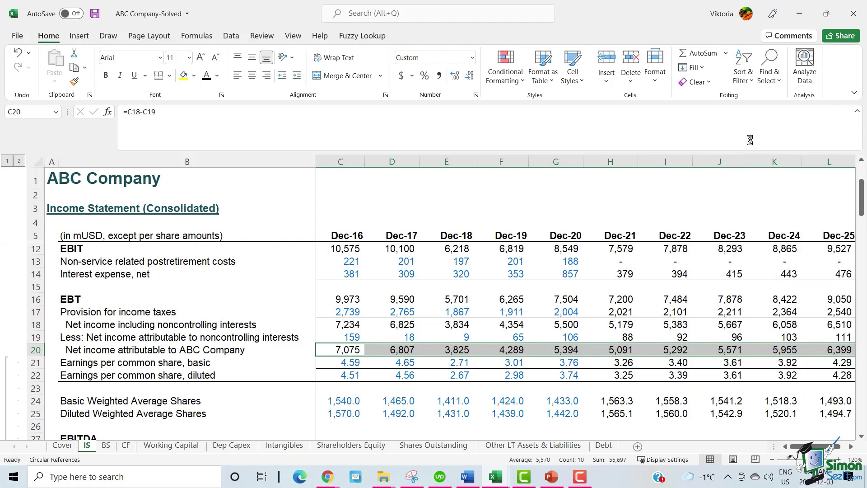
left_click(351, 445)
left_click(525, 378)
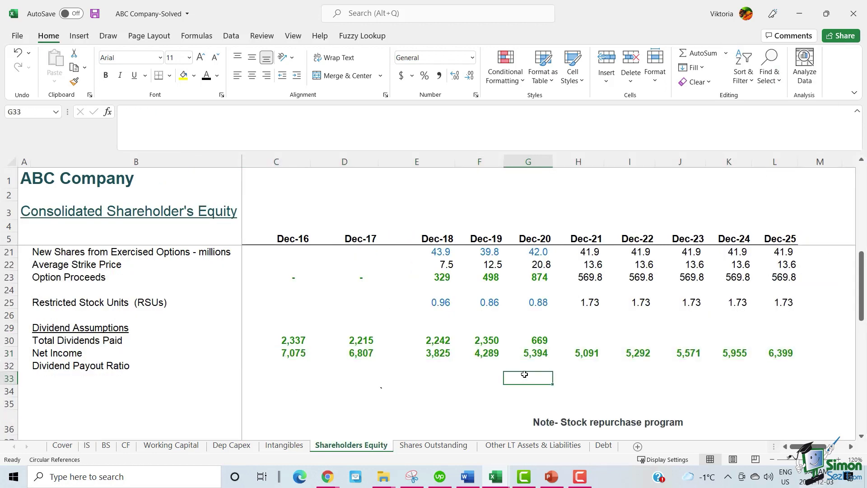
left_click_drag(287, 354, 540, 343)
Step: Enter =C30/C31 as the Dec-16 dividend payout ratio and fill it through Dec-20
left_click(269, 364)
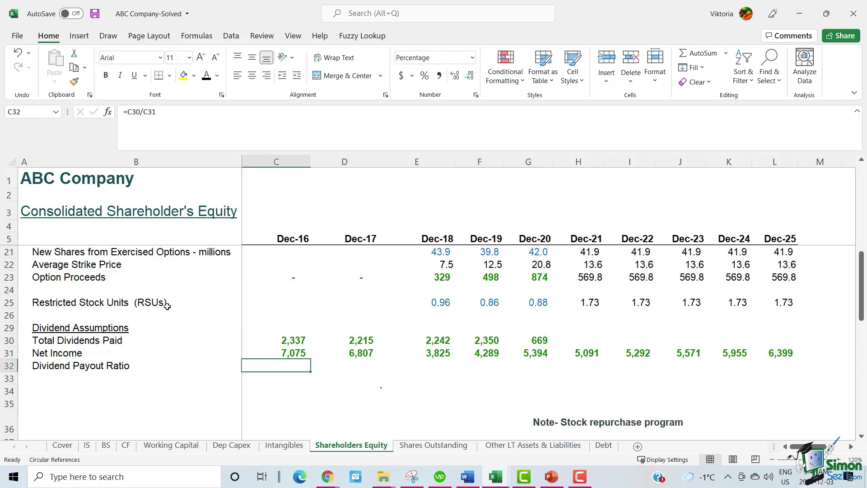
left_click(246, 125)
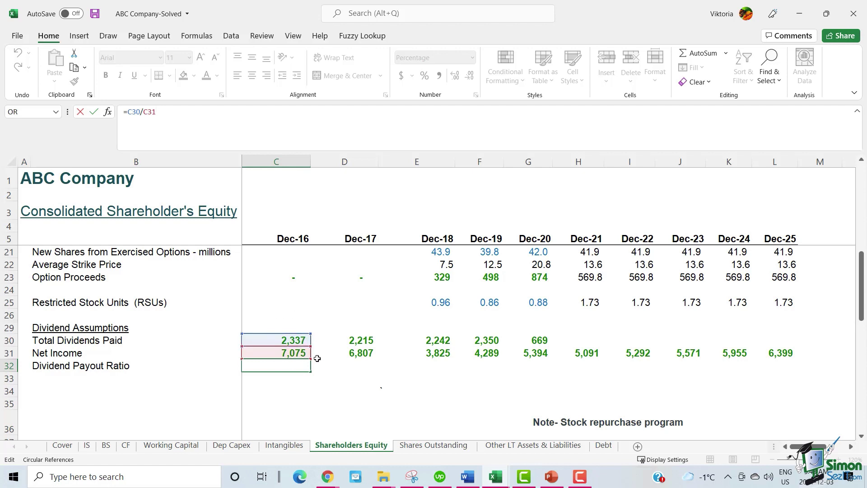
left_click(291, 366)
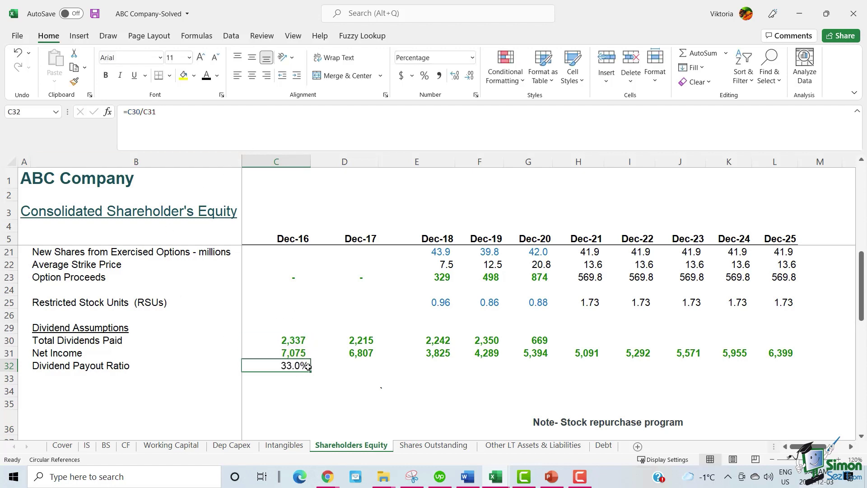
left_click_drag(308, 366, 532, 366)
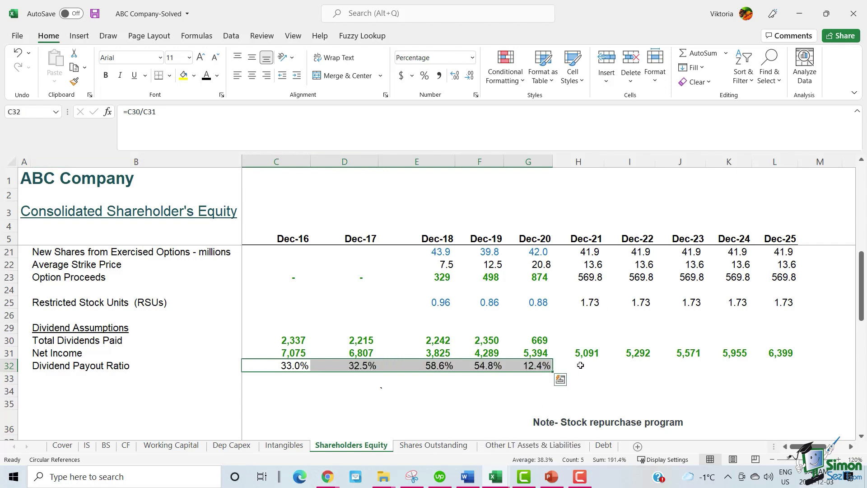
Step: Fill Dec-21 to Dec-25 payout ratios at once with the 38.3% average payout formula
left_click_drag(581, 365, 785, 365)
key("ctrl+Return")
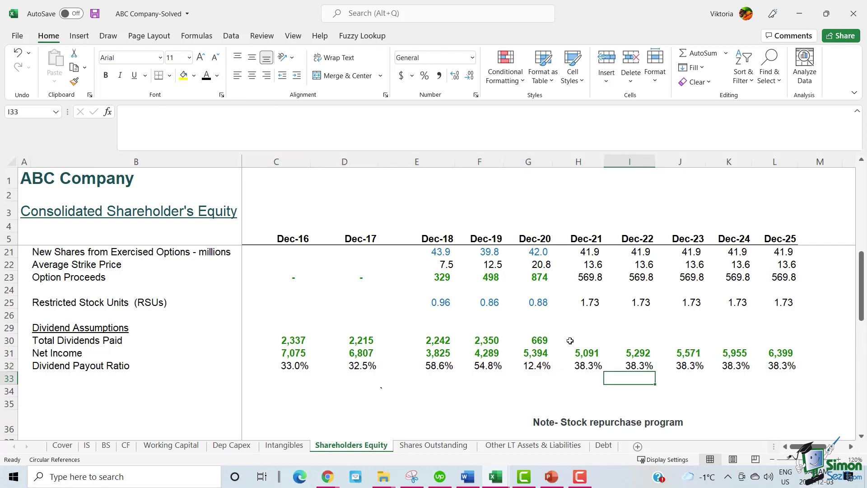
left_click_drag(570, 340, 786, 337)
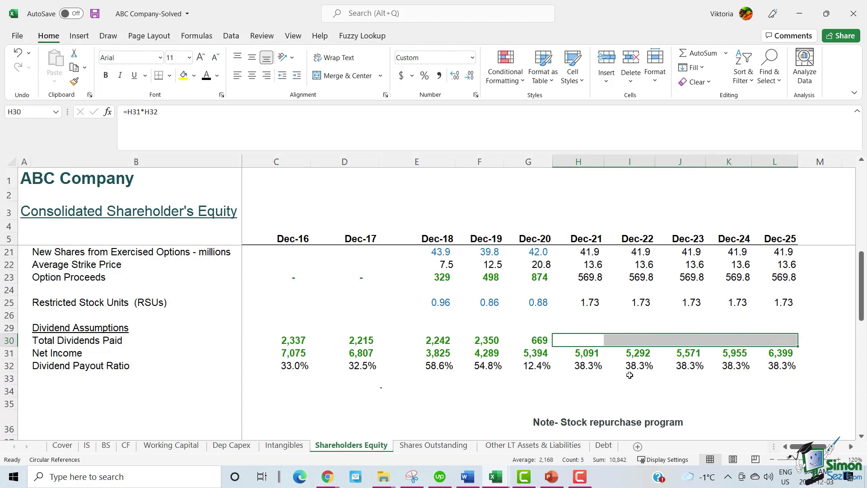
left_click(583, 370)
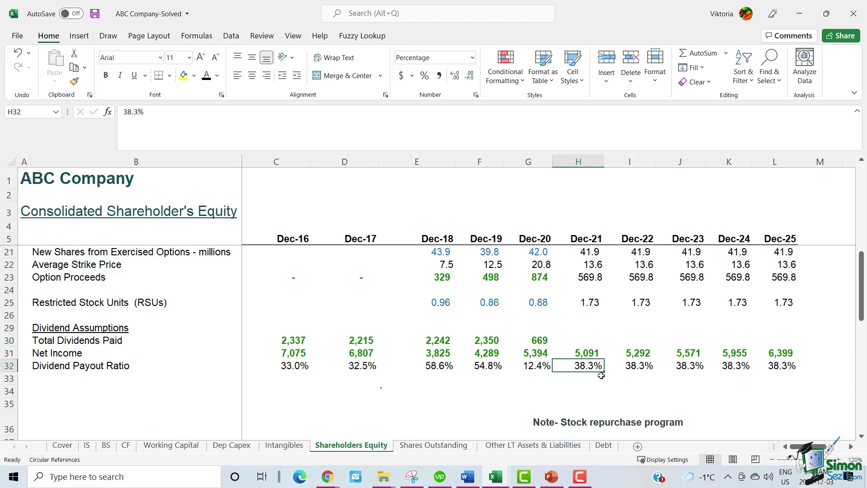
Step: Set Dec-21 dividends paid to =H31*H32 and copy it into Dec-22
left_click(571, 340)
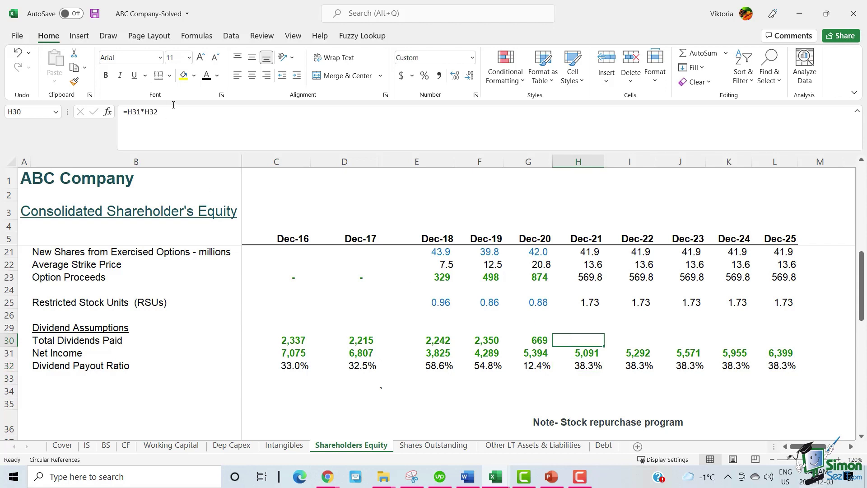
key("F2")
key("ctrl+Return")
left_click(627, 340)
key("ctrl+r")
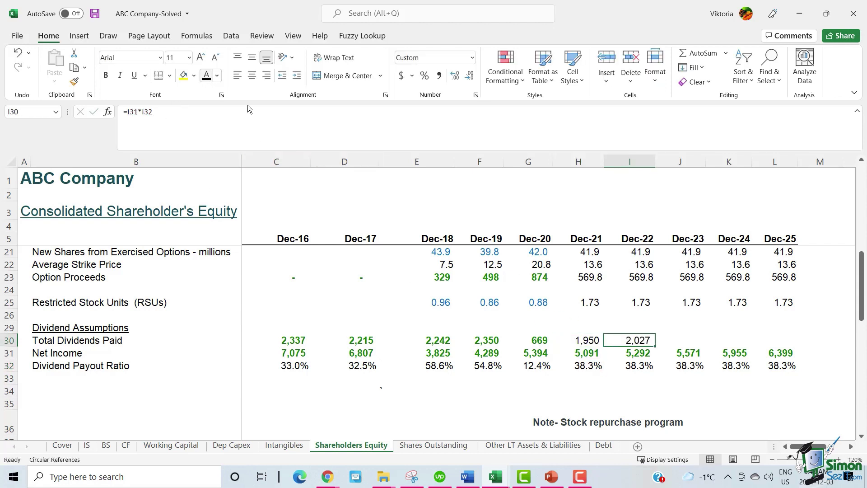
Step: Copy the dividends formula through Dec-25, reaching 2,451 dividends paid
left_click(674, 339)
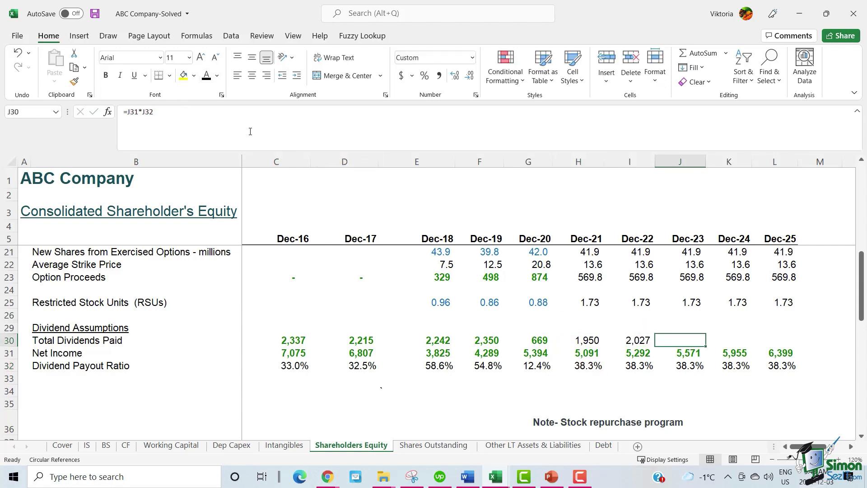
key("ctrl+r")
left_click(736, 341)
key("ctrl+r")
left_click(780, 341)
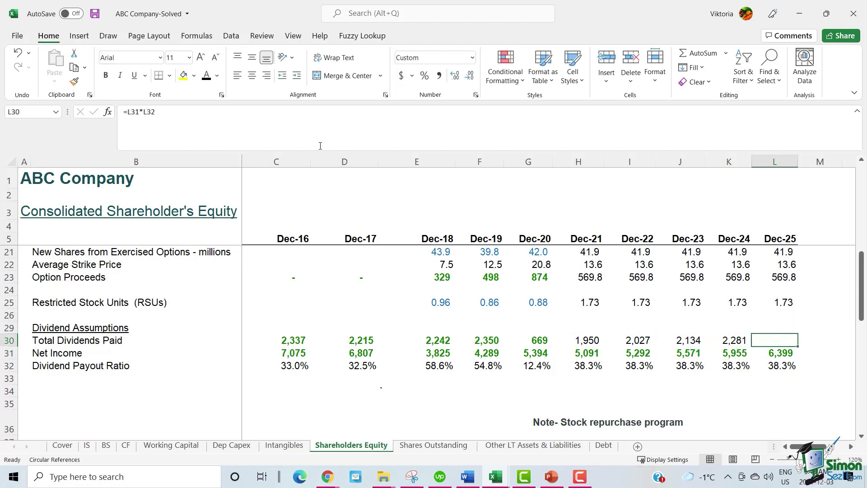
key("F2")
key("ctrl+Return")
left_click(725, 379)
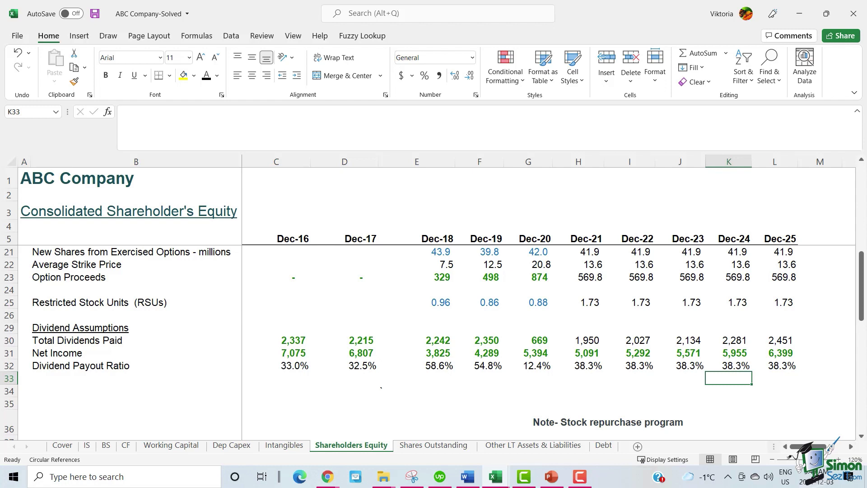
left_click(480, 251)
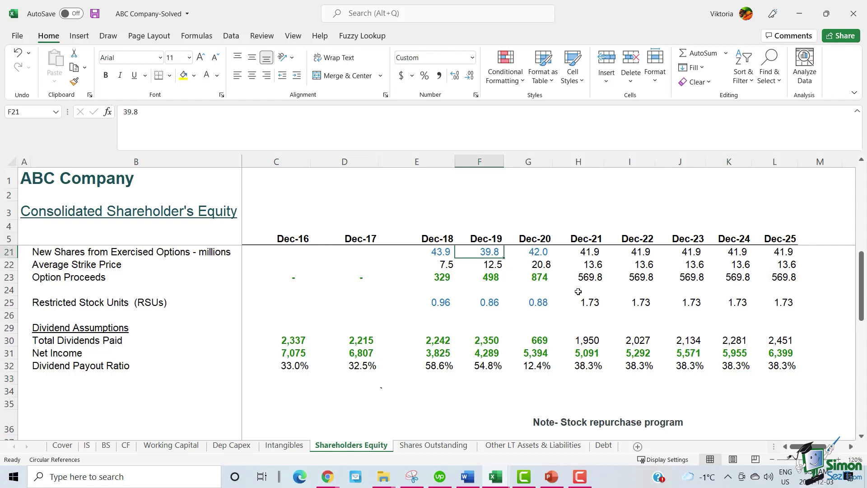
Step: On Shares Outstanding, enter 1,500 as the Dec-17 ending basic balance
left_click(433, 444)
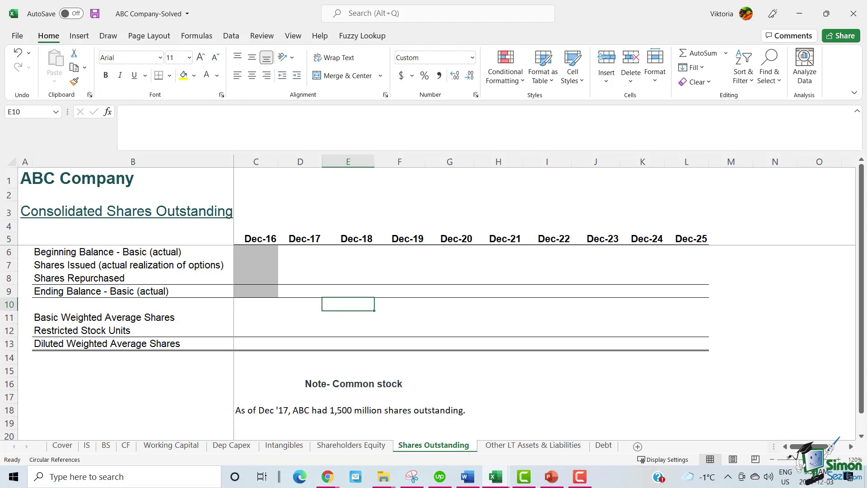
left_click(291, 293)
type("1500")
key("Tab")
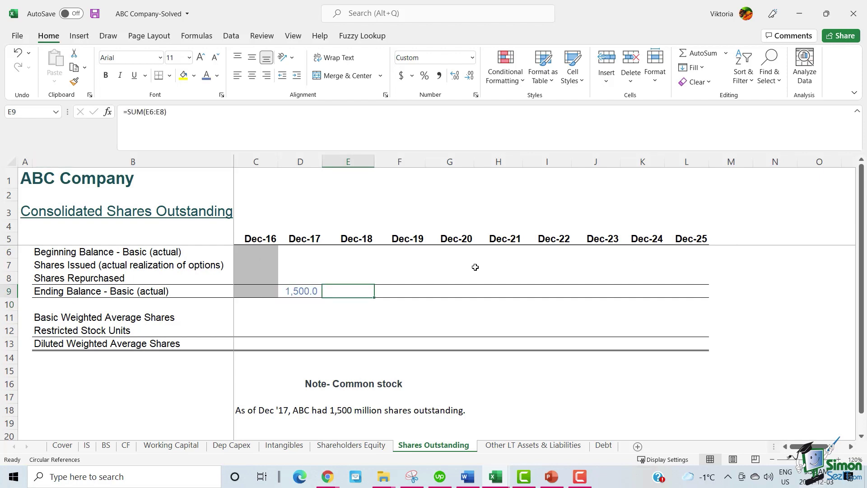
Step: Link the Dec-18 beginning balance to Dec-17's ending balance
left_click(348, 265)
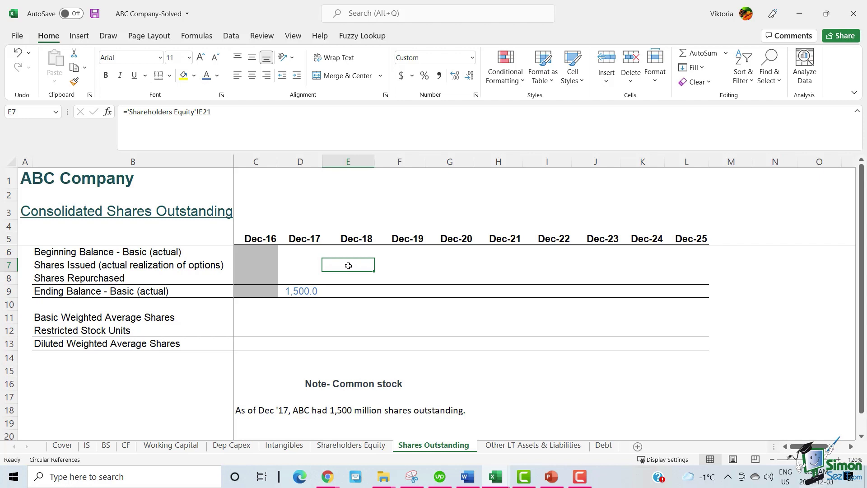
left_click(348, 249)
left_click(354, 262)
key("ctrl+Right")
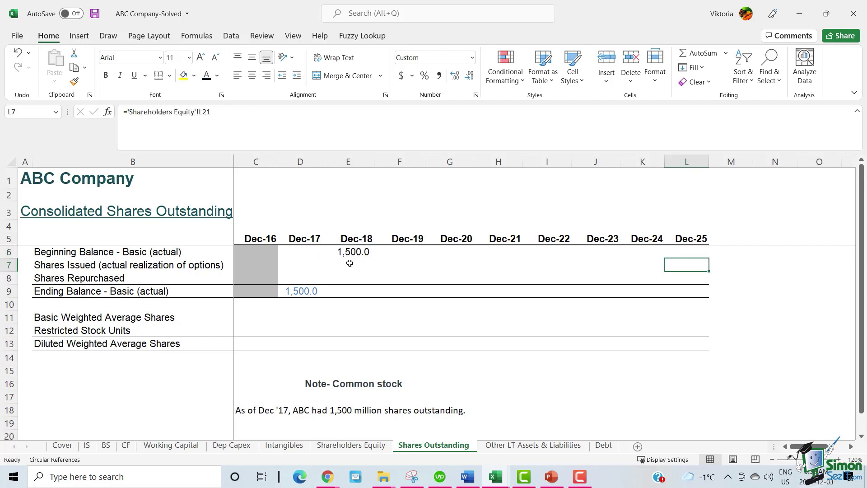
left_click(347, 265)
left_click_drag(346, 265, 682, 265)
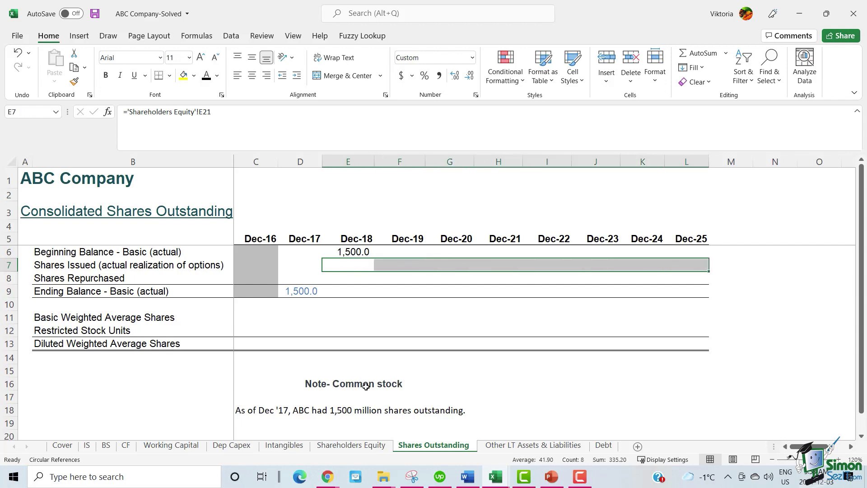
Step: Fill Shares Issued Dec-18 to Dec-25 with Shareholders Equity option shares (43.90–41.90)
left_click(351, 445)
scroll(497, 293, "up", 3)
right_click(671, 368)
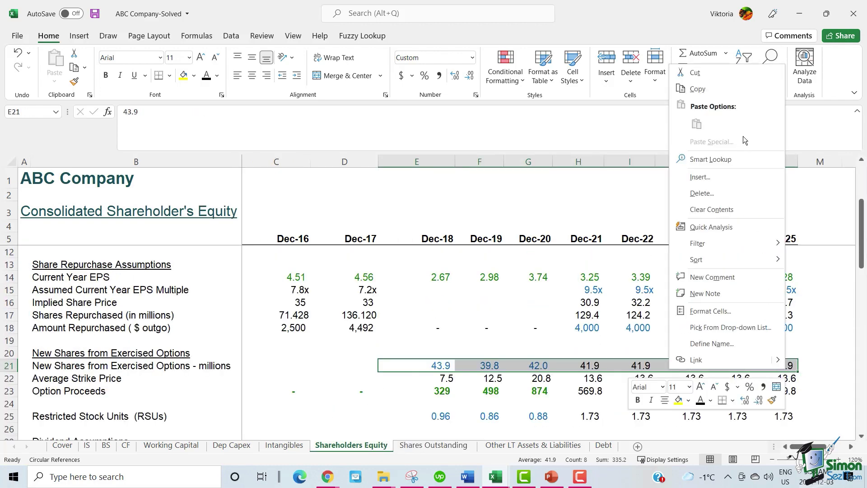
left_click(736, 91)
left_click(432, 446)
key("Return")
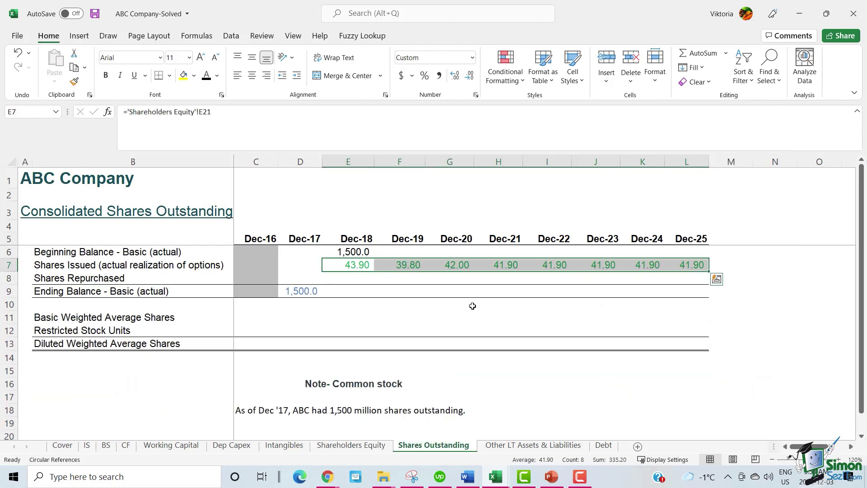
Step: Fill Shares Repurchased with the Shareholders Equity repurchase figures, (129.4) to (98.3)
left_click(341, 280)
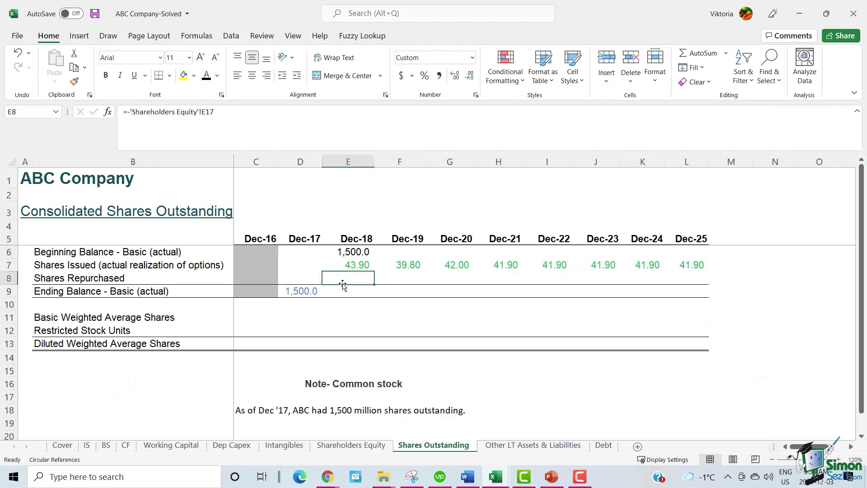
left_click(369, 446)
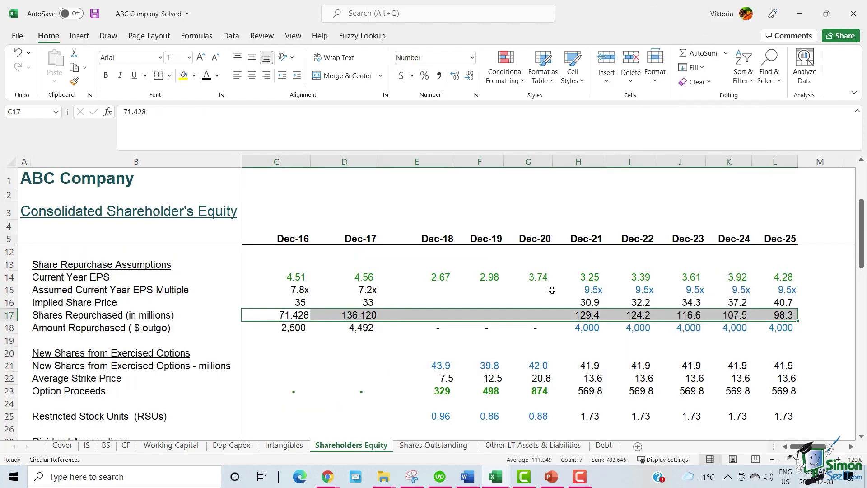
key("ctrl+c")
left_click(454, 448)
key("ctrl+v")
left_click(354, 310)
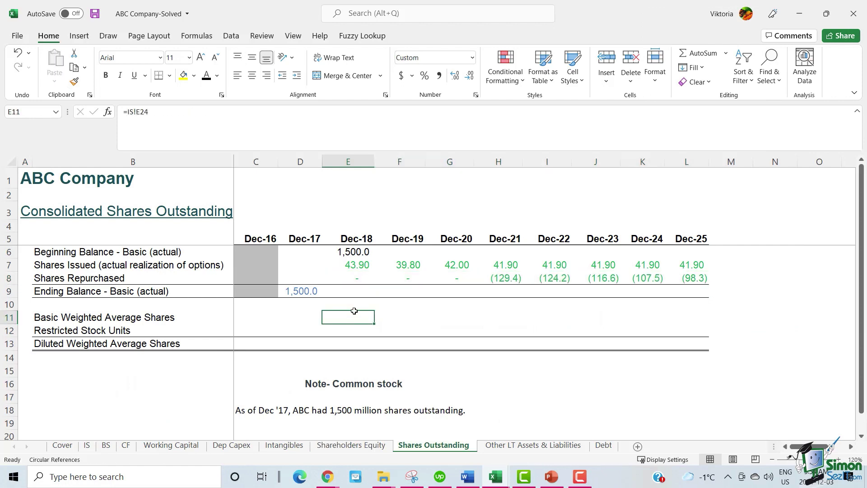
Step: Set the Dec-18 ending basic balance to =SUM(E6:E8), giving 1,543.9
left_click(351, 292)
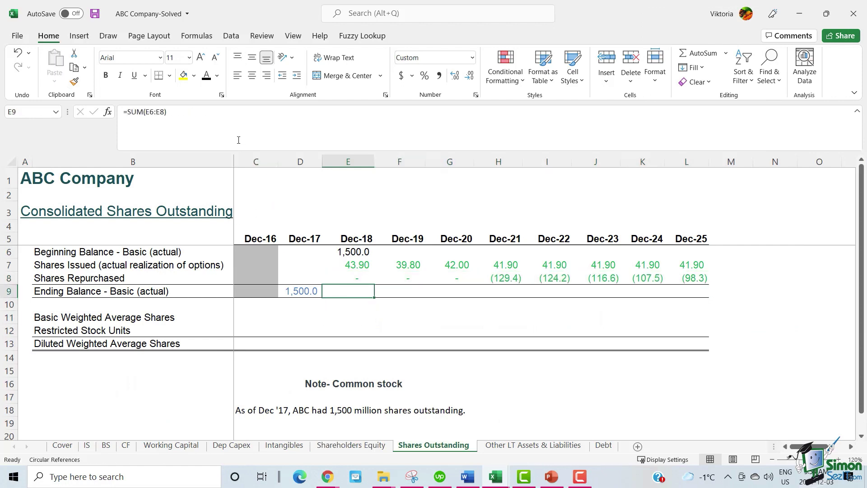
left_click(263, 123)
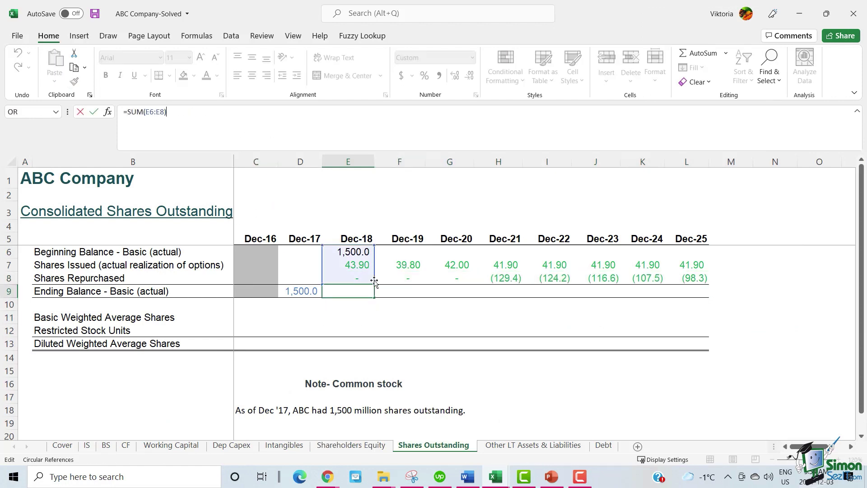
key("Return")
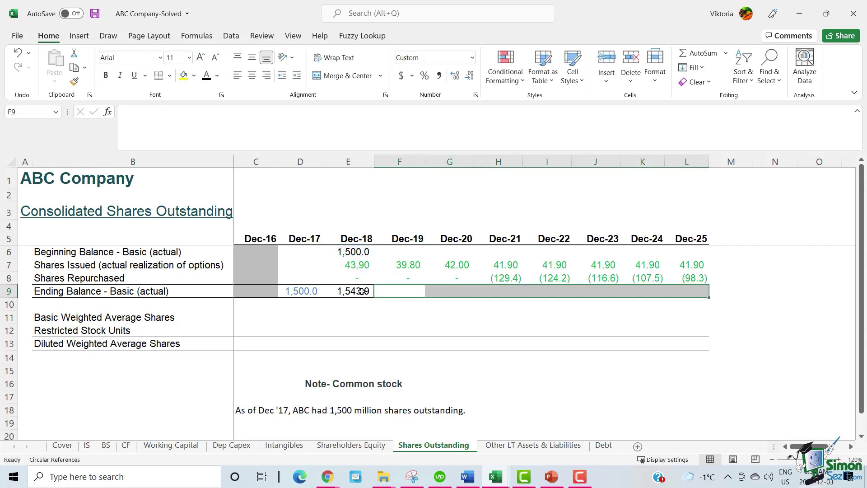
left_click(362, 291)
left_click_drag(355, 252, 358, 292)
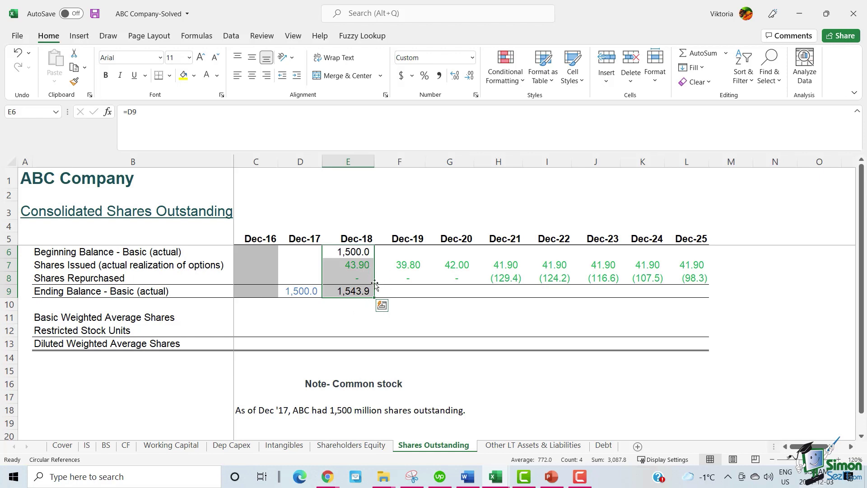
left_click(363, 290)
Step: Carry the Dec-18 ending balance into Dec-19's beginning balance and sum Dec-19's ending balance
left_click(413, 249)
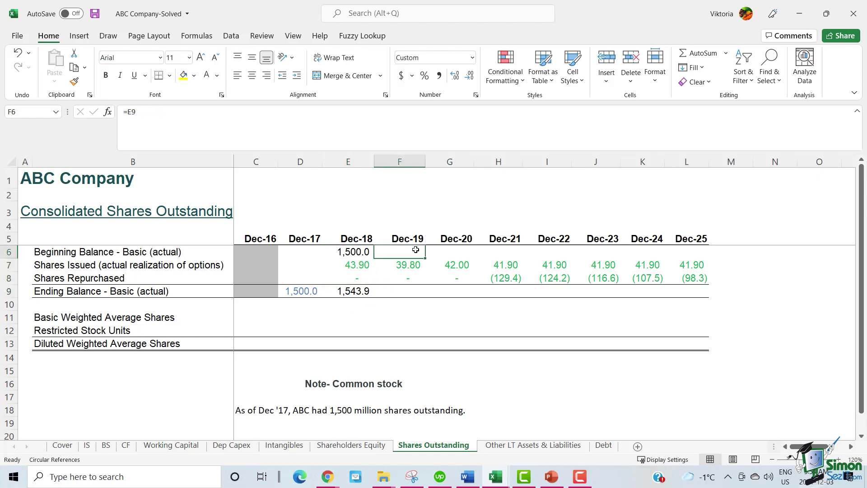
left_click(192, 116)
left_click(93, 112)
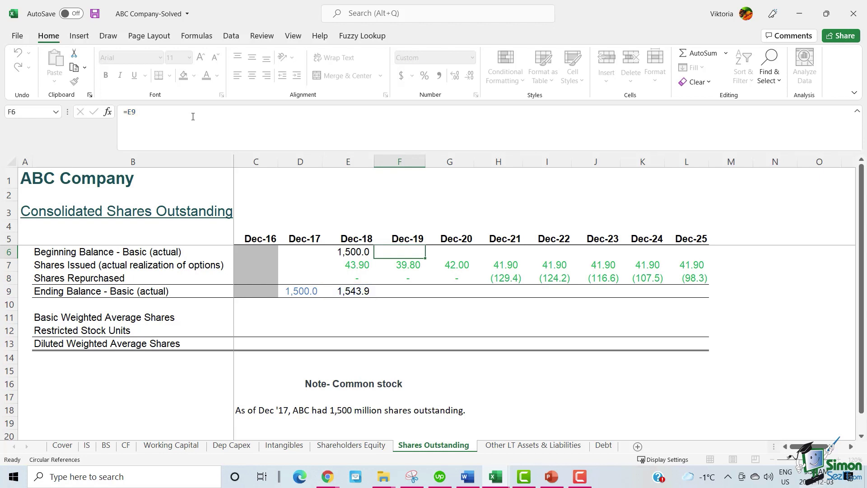
left_click(397, 291)
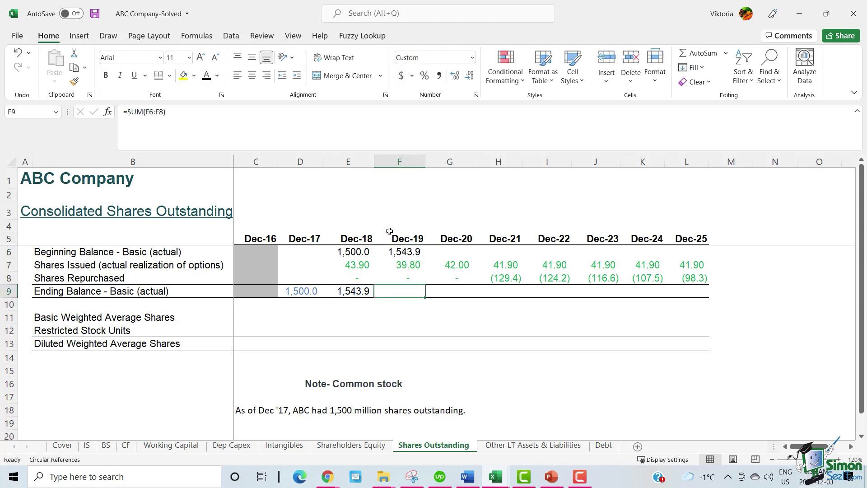
left_click(215, 119)
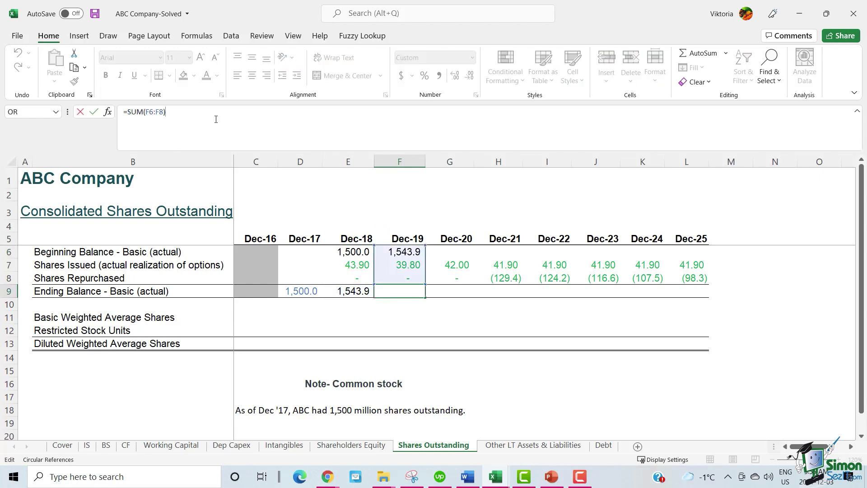
key("Escape")
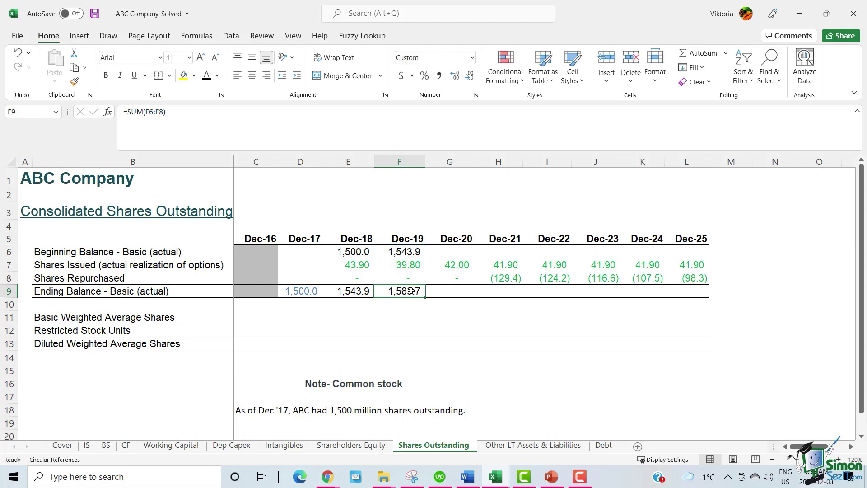
Step: Repeat the beginning and ending balance formulas for Dec-20 through Dec-22
left_click(455, 252)
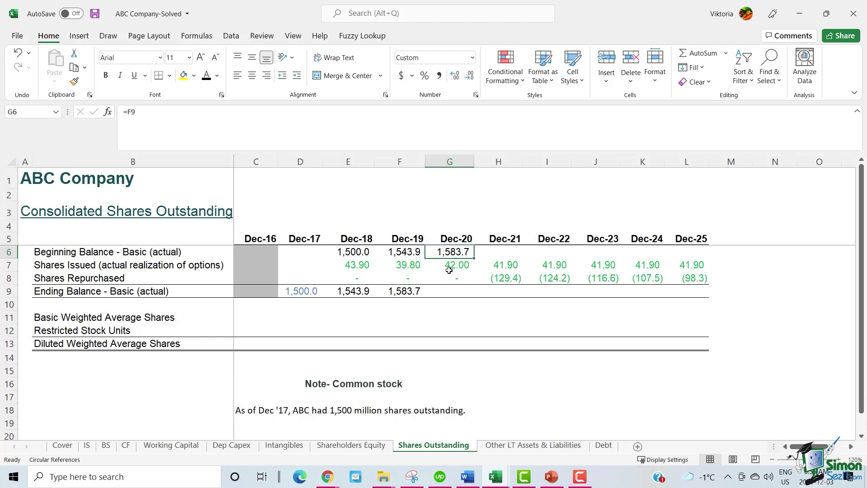
left_click(456, 291)
left_click(510, 249)
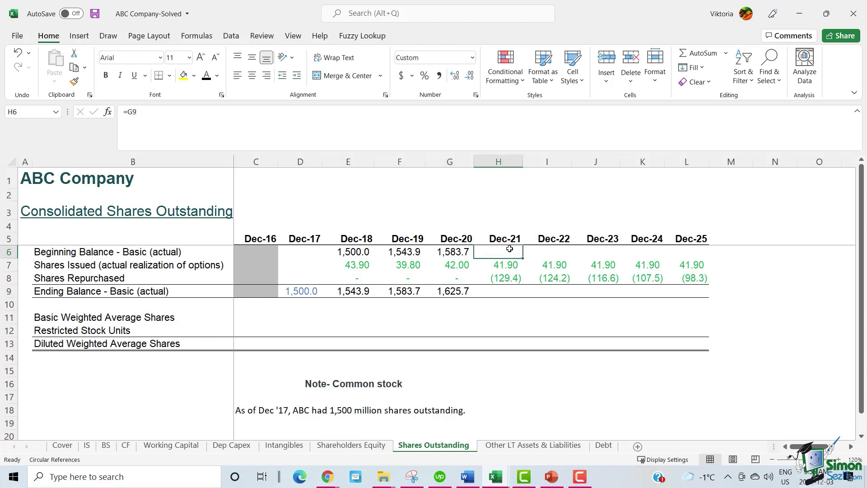
left_click(503, 291)
left_click(560, 251)
left_click(546, 294)
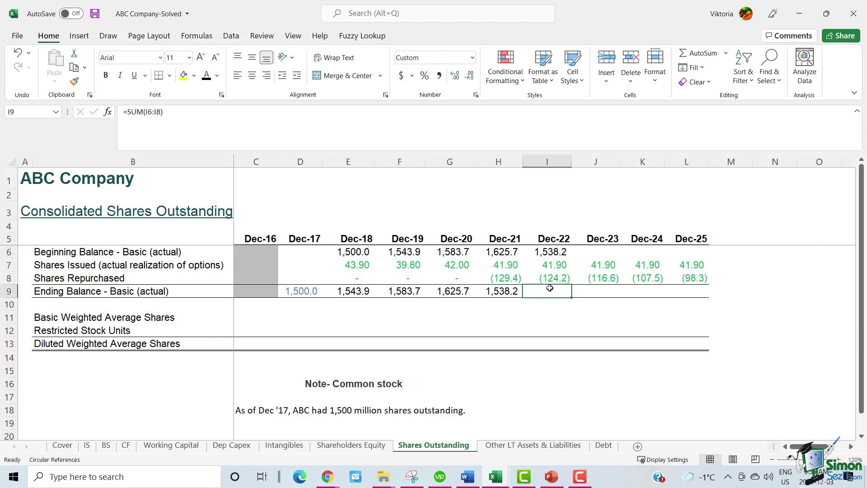
left_click(249, 126)
key("Return")
Step: Complete the roll-forward for Dec-23 to Dec-25, ending at 1,259.1
left_click(610, 251)
left_click(609, 290)
left_click(643, 252)
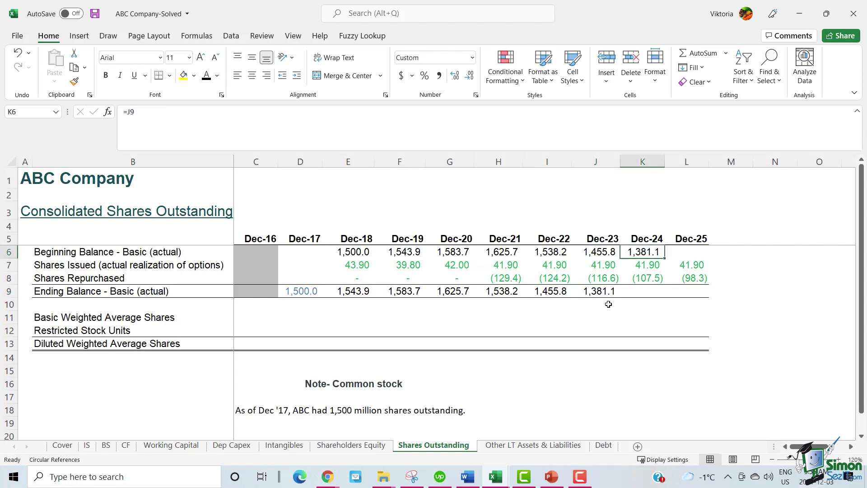
left_click(646, 291)
left_click(689, 253)
left_click(687, 291)
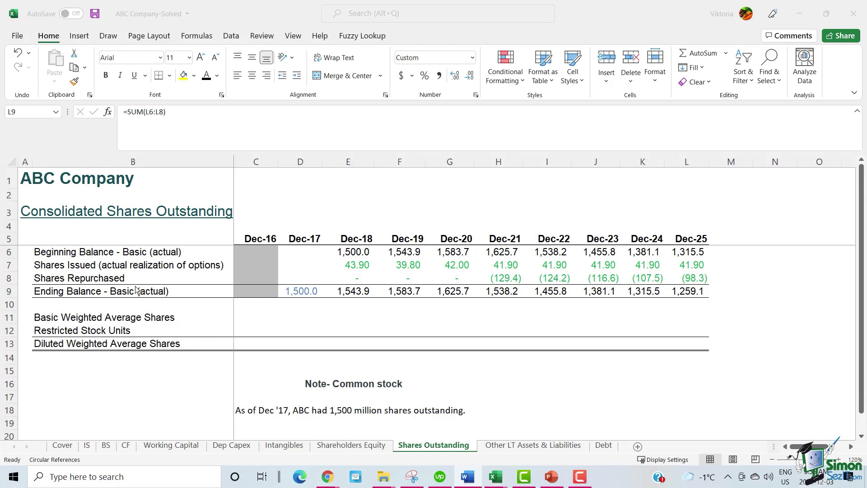
left_click_drag(137, 289, 672, 289)
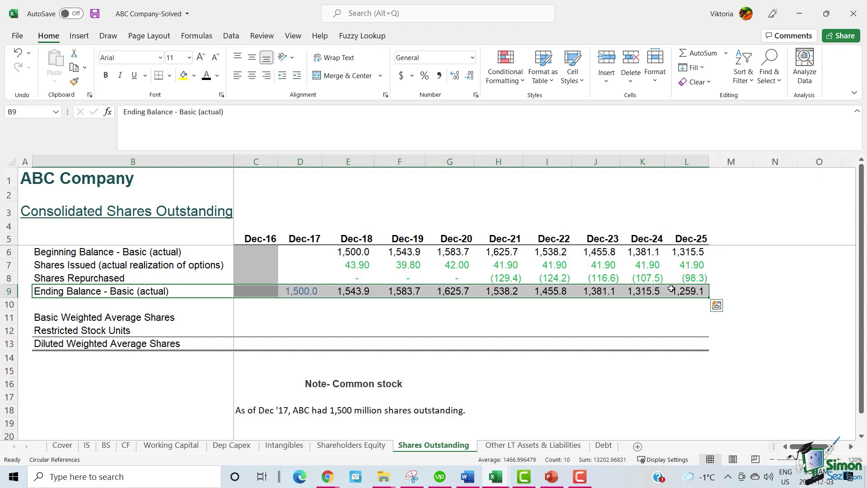
Step: Link basic weighted average shares Dec-18 to Dec-25 to income statement row 24
left_click(338, 312)
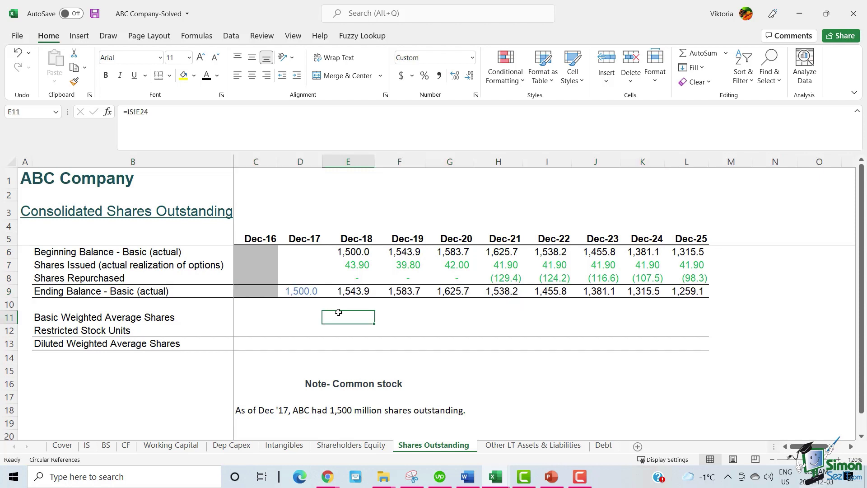
left_click_drag(338, 313, 683, 317)
left_click(497, 477)
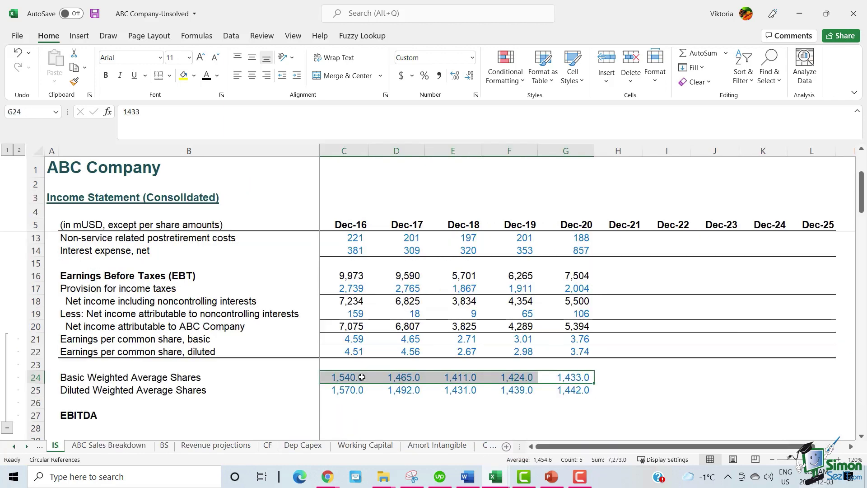
right_click(363, 379)
left_click(391, 96)
key("alt+Tab")
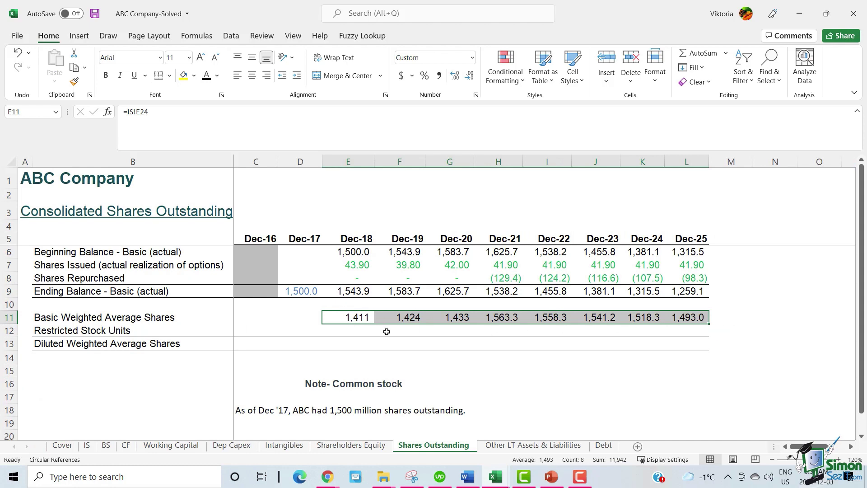
Step: Link Dec-21 to Dec-25 Restricted Stock Units to Shareholders Equity row 25
left_click_drag(346, 331, 646, 334)
left_click_drag(498, 330, 686, 331)
key("ctrl+v")
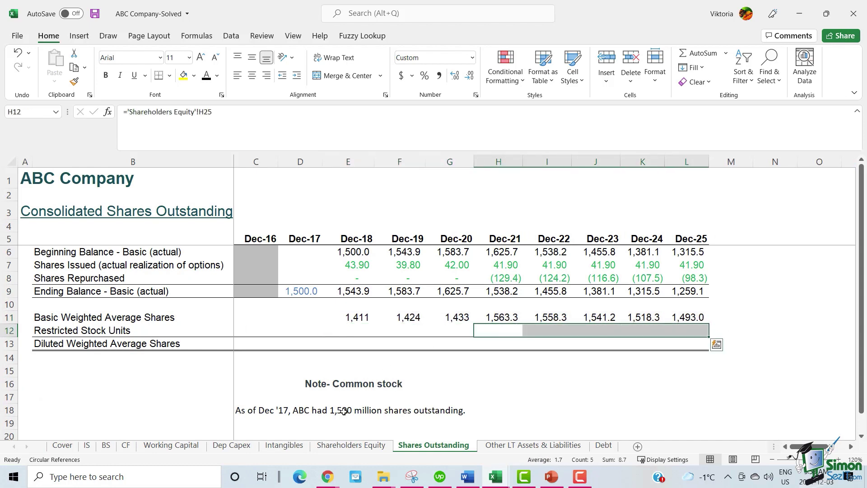
left_click(360, 446)
left_click_drag(425, 302, 779, 301)
right_click(779, 300)
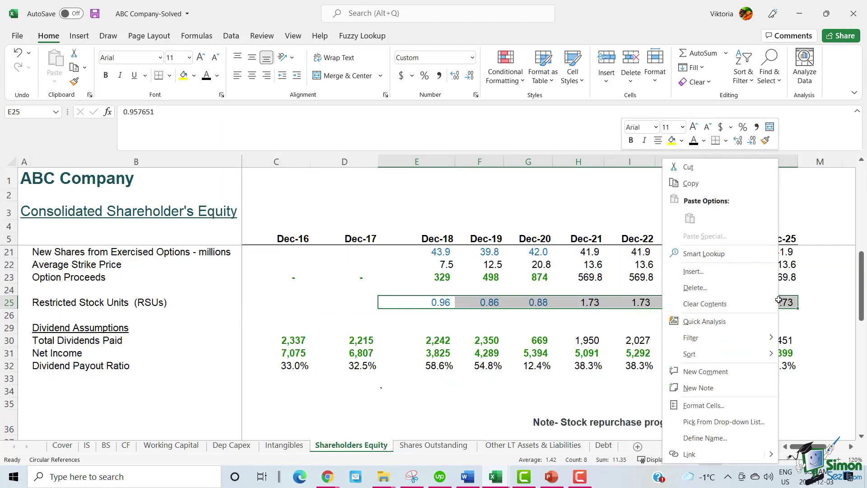
key("ctrl+Page_Down")
Step: Enter =SUM(H11:H12) for diluted weighted average shares, filled to Dec-25 (1,565.1 to 1,494.7)
left_click(490, 342)
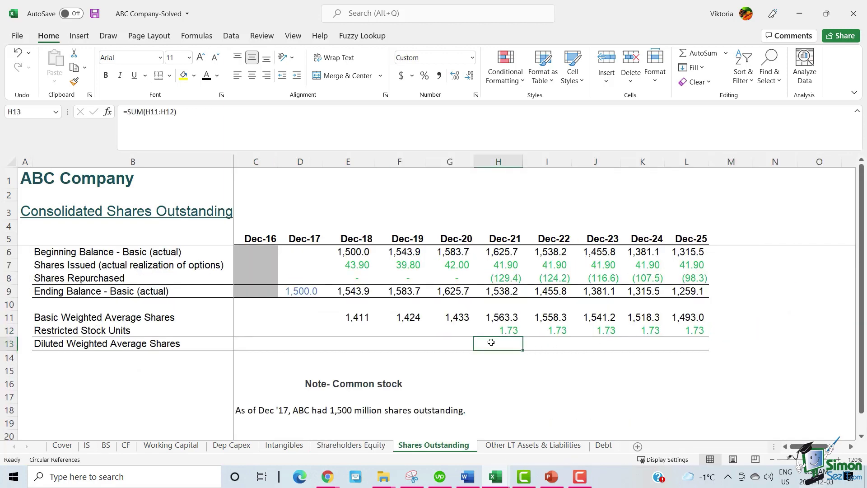
left_click(282, 133)
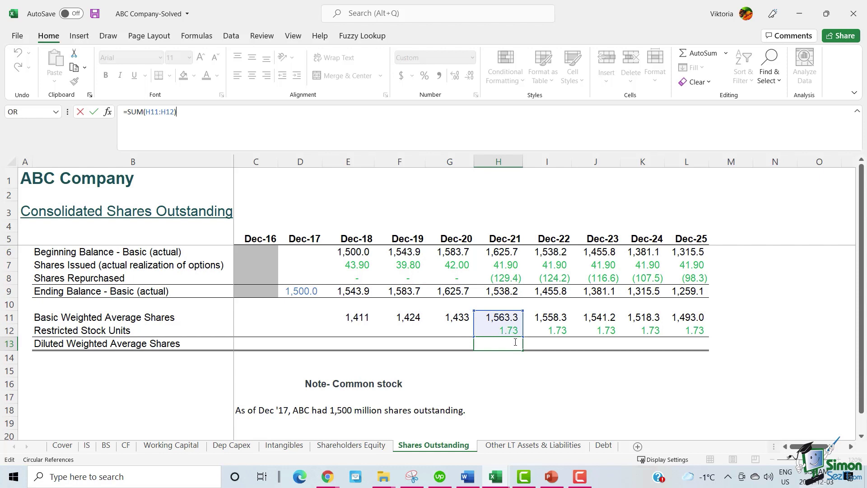
left_click(734, 325)
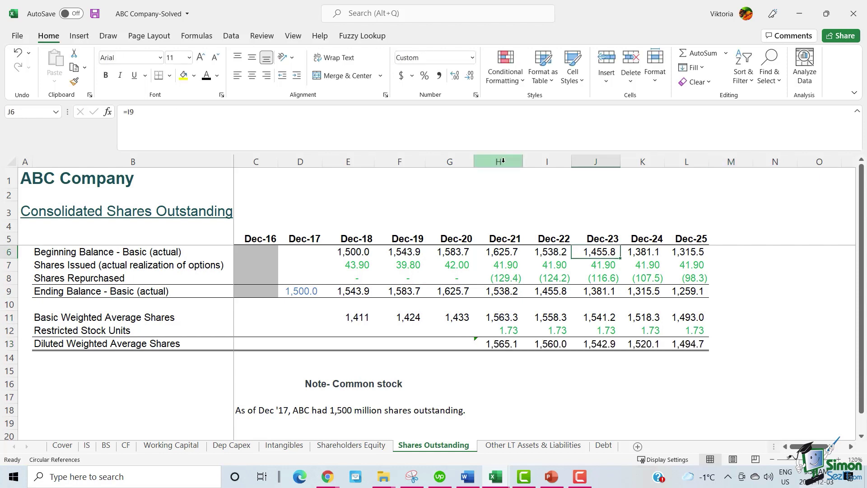
left_click_drag(498, 162, 706, 194)
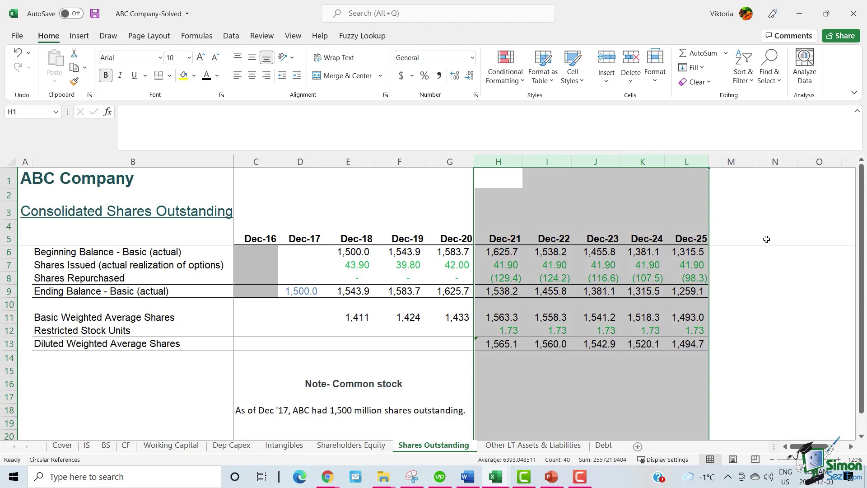